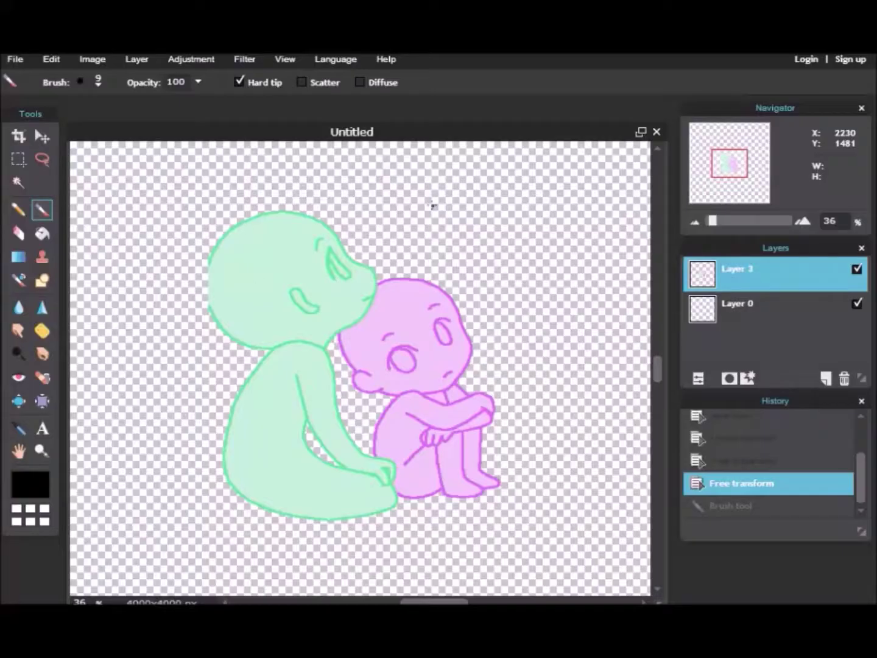
Step: Touch up parts of the green figure's base using the round size 30 brush
{"action": "left_click", "coordinate": [97, 82]}
{"action": "left_click", "coordinate": [238, 121]}
{"action": "mouse_move", "coordinate": [302, 502]}
{"action": "left_mouse_down"}
{"action": "mouse_move", "coordinate": [358, 521]}
{"action": "mouse_move", "coordinate": [310, 499]}
{"action": "mouse_move", "coordinate": [280, 357]}
{"action": "mouse_move", "coordinate": [327, 368]}
{"action": "left_mouse_up"}
{"action": "mouse_move", "coordinate": [276, 301]}
{"action": "left_mouse_down"}
{"action": "mouse_move", "coordinate": [357, 258]}
{"action": "mouse_move", "coordinate": [300, 254]}
{"action": "mouse_move", "coordinate": [299, 240]}
{"action": "mouse_move", "coordinate": [272, 319]}
{"action": "left_mouse_up"}
{"action": "left_click_drag", "start_coordinate": [364, 507], "coordinate": [369, 500]}
Step: Add a new layer above the coloured base for tracing the pink figure with the Brush tool
{"action": "left_click", "coordinate": [42, 210]}
{"action": "left_click_drag", "start_coordinate": [713, 221], "coordinate": [740, 221]}
{"action": "left_click", "coordinate": [138, 59]}
{"action": "left_click", "coordinate": [151, 80]}
Step: Trace the back and top of the pink figure's head with a black brush outline
{"action": "key", "text": "ctrl+z"}
{"action": "mouse_move", "coordinate": [256, 233]}
{"action": "left_mouse_down"}
{"action": "mouse_move", "coordinate": [298, 348]}
{"action": "mouse_move", "coordinate": [343, 403]}
{"action": "mouse_move", "coordinate": [441, 482]}
{"action": "mouse_move", "coordinate": [540, 514]}
{"action": "mouse_move", "coordinate": [327, 371]}
{"action": "mouse_move", "coordinate": [444, 482]}
{"action": "mouse_move", "coordinate": [545, 512]}
{"action": "left_mouse_up"}
{"action": "key", "text": "ctrl+z"}
{"action": "scroll", "coordinate": [545, 513], "scroll_direction": "up", "scroll_amount": 5}
{"action": "mouse_move", "coordinate": [253, 584]}
{"action": "left_mouse_down"}
{"action": "mouse_move", "coordinate": [299, 453]}
{"action": "mouse_move", "coordinate": [432, 323]}
{"action": "mouse_move", "coordinate": [597, 284]}
{"action": "left_mouse_up"}
{"action": "scroll", "coordinate": [638, 438], "scroll_direction": "right", "scroll_amount": 5}
Step: Trace the pink figure's forehead and cheek down to the chin in black, erasing and redrawing the misplaced stretch
{"action": "left_click_drag", "start_coordinate": [332, 287], "coordinate": [534, 362]}
{"action": "mouse_move", "coordinate": [572, 399]}
{"action": "left_mouse_down"}
{"action": "mouse_move", "coordinate": [619, 498]}
{"action": "mouse_move", "coordinate": [488, 372]}
{"action": "mouse_move", "coordinate": [536, 499]}
{"action": "left_mouse_up"}
{"action": "key", "text": "e"}
{"action": "left_click_drag", "start_coordinate": [475, 332], "coordinate": [536, 505]}
{"action": "key", "text": "b"}
{"action": "left_click_drag", "start_coordinate": [451, 284], "coordinate": [540, 506]}
{"action": "scroll", "coordinate": [491, 435], "scroll_direction": "down", "scroll_amount": 5}
{"action": "mouse_move", "coordinate": [421, 469]}
{"action": "left_mouse_down"}
{"action": "mouse_move", "coordinate": [490, 404]}
{"action": "mouse_move", "coordinate": [539, 264]}
{"action": "left_mouse_up"}
Step: Outline the pink figure's shoulder and the start of the upper arm below the jaw
{"action": "left_click", "coordinate": [151, 542]}
{"action": "key", "text": "ctrl+z"}
{"action": "mouse_move", "coordinate": [111, 573]}
{"action": "left_mouse_down"}
{"action": "mouse_move", "coordinate": [149, 518]}
{"action": "mouse_move", "coordinate": [310, 502]}
{"action": "left_mouse_up"}
{"action": "key", "text": "e"}
{"action": "left_click", "coordinate": [292, 472]}
{"action": "key", "text": "b"}
{"action": "mouse_move", "coordinate": [250, 485]}
{"action": "left_mouse_down"}
{"action": "mouse_move", "coordinate": [287, 506]}
{"action": "mouse_move", "coordinate": [441, 549]}
{"action": "left_mouse_up"}
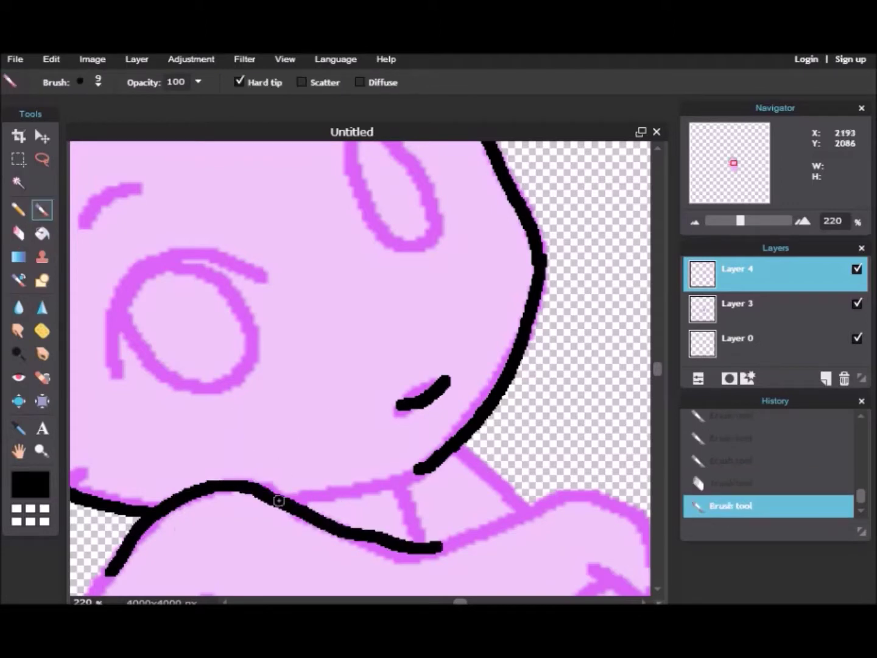
Step: Trace the jawline from the shoulder across to the chin, closing the pink figure's face outline
{"action": "left_click_drag", "start_coordinate": [324, 494], "coordinate": [372, 485]}
{"action": "key", "text": "ctrl+z"}
{"action": "left_click", "coordinate": [281, 510]}
{"action": "key", "text": "ctrl+z"}
{"action": "left_click", "coordinate": [268, 496]}
{"action": "mouse_move", "coordinate": [277, 498]}
{"action": "left_mouse_down"}
{"action": "mouse_move", "coordinate": [329, 498]}
{"action": "mouse_move", "coordinate": [419, 475]}
{"action": "left_mouse_up"}
Step: Erase the misplaced upper arm line with the eraser at diameter 131, and retrace it along the base
{"action": "left_click", "coordinate": [18, 233]}
{"action": "left_click", "coordinate": [98, 83]}
{"action": "left_click_drag", "start_coordinate": [121, 381], "coordinate": [93, 381]}
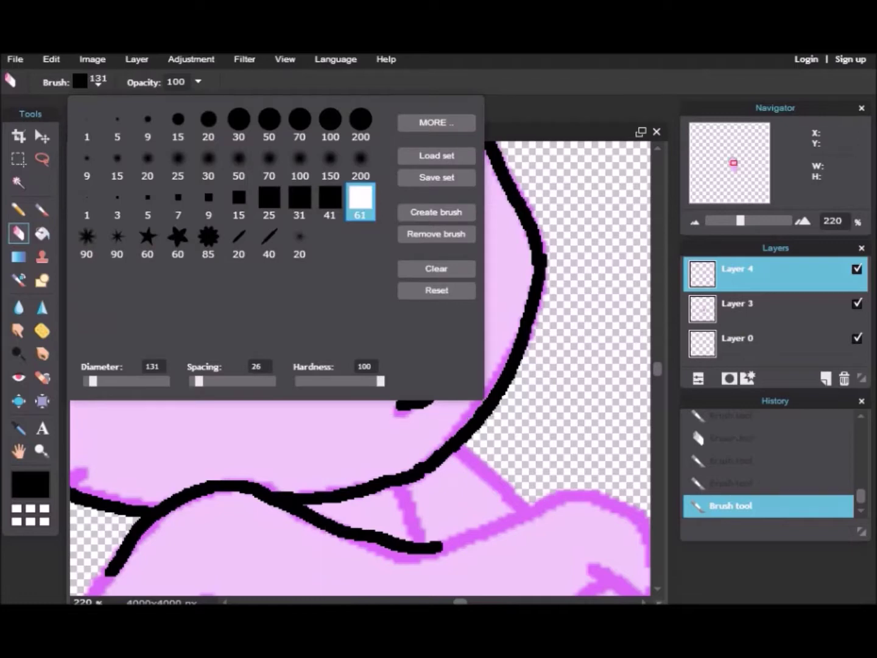
{"action": "left_click_drag", "start_coordinate": [388, 482], "coordinate": [426, 523]}
{"action": "key", "text": "b"}
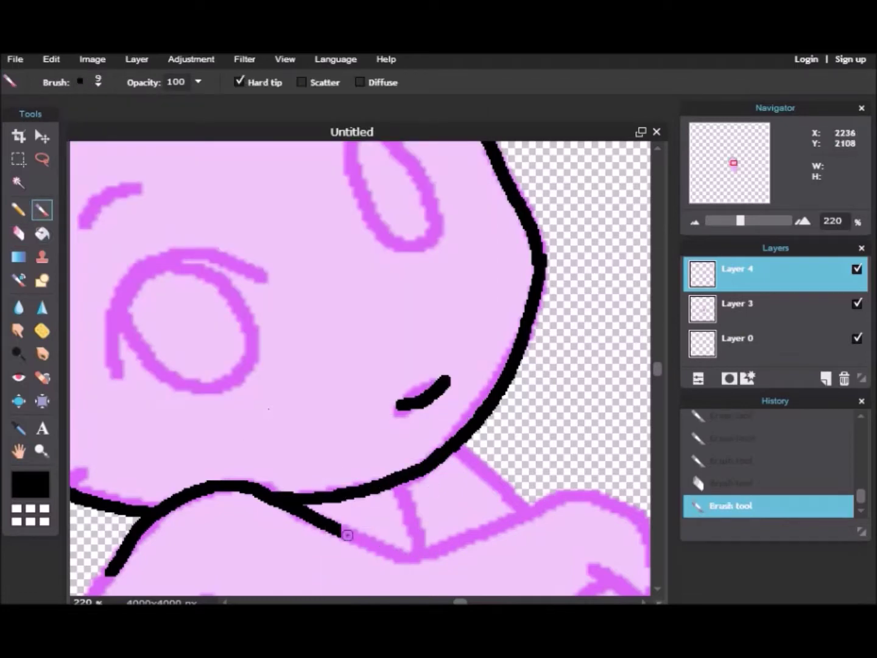
{"action": "mouse_move", "coordinate": [370, 544]}
{"action": "left_mouse_down"}
{"action": "mouse_move", "coordinate": [444, 545]}
{"action": "mouse_move", "coordinate": [530, 514]}
{"action": "left_mouse_up"}
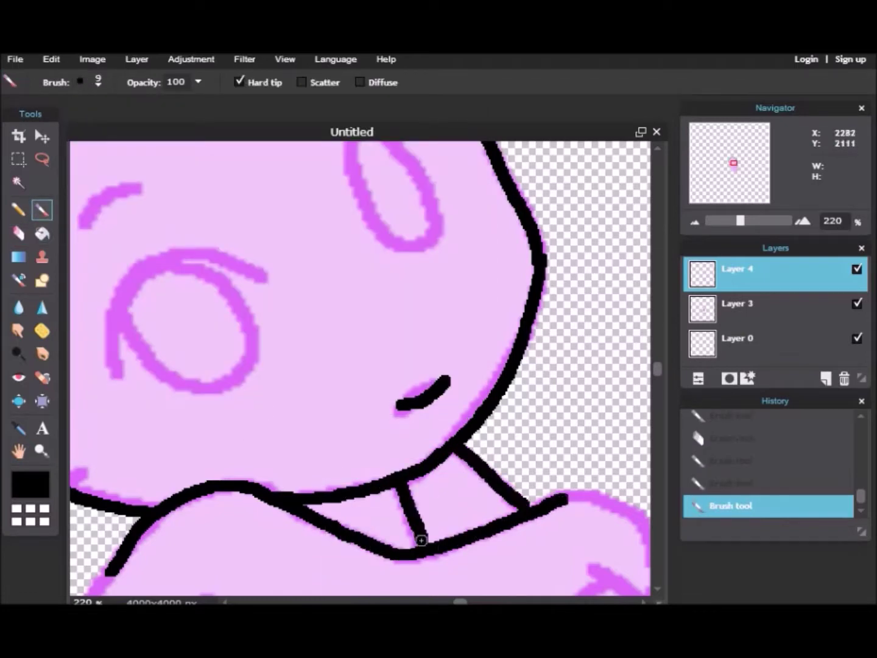
Step: Trace the rounded outer bend of the pink figure's crossed arms and the fold line inside it
{"action": "scroll", "coordinate": [430, 364], "scroll_direction": "right", "scroll_amount": 5}
{"action": "scroll", "coordinate": [430, 364], "scroll_direction": "down", "scroll_amount": 5}
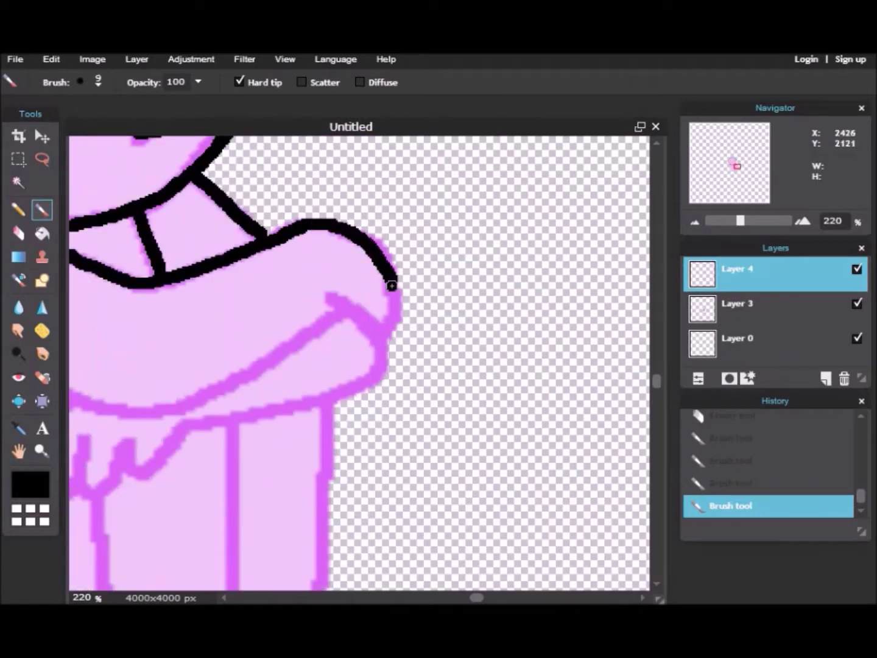
{"action": "key", "text": "ctrl+z"}
{"action": "mouse_move", "coordinate": [186, 420]}
{"action": "left_mouse_down"}
{"action": "mouse_move", "coordinate": [239, 421]}
{"action": "mouse_move", "coordinate": [343, 392]}
{"action": "mouse_move", "coordinate": [339, 296]}
{"action": "left_mouse_up"}
{"action": "key", "text": "ctrl+z"}
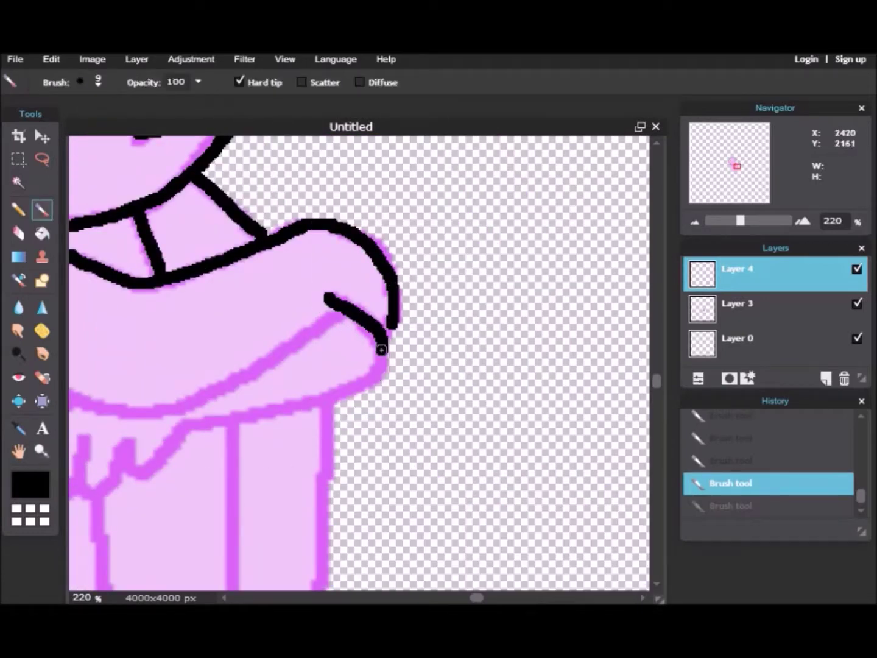
{"action": "left_click_drag", "start_coordinate": [381, 350], "coordinate": [322, 396]}
Step: Trace the lower edge of the pink figure's forearm, redoing inaccurate strokes
{"action": "mouse_move", "coordinate": [189, 425]}
{"action": "left_mouse_down"}
{"action": "mouse_move", "coordinate": [327, 397]}
{"action": "mouse_move", "coordinate": [302, 408]}
{"action": "left_mouse_up"}
{"action": "key", "text": "ctrl+z"}
{"action": "key", "text": "e"}
{"action": "key", "text": "b"}
{"action": "mouse_move", "coordinate": [198, 396]}
{"action": "left_mouse_down"}
{"action": "mouse_move", "coordinate": [262, 381]}
{"action": "mouse_move", "coordinate": [330, 318]}
{"action": "mouse_move", "coordinate": [344, 324]}
{"action": "mouse_move", "coordinate": [212, 393]}
{"action": "left_mouse_up"}
{"action": "key", "text": "ctrl+z"}
{"action": "key", "text": "ctrl+z"}
{"action": "key", "text": "ctrl+z"}
Step: Trace the inner line of the crossed arm and the fingers of the hand beneath it
{"action": "scroll", "coordinate": [274, 484], "scroll_direction": "left", "scroll_amount": 5}
{"action": "mouse_move", "coordinate": [203, 324]}
{"action": "left_mouse_down"}
{"action": "mouse_move", "coordinate": [322, 392]}
{"action": "mouse_move", "coordinate": [470, 393]}
{"action": "left_mouse_up"}
{"action": "key", "text": "ctrl+z"}
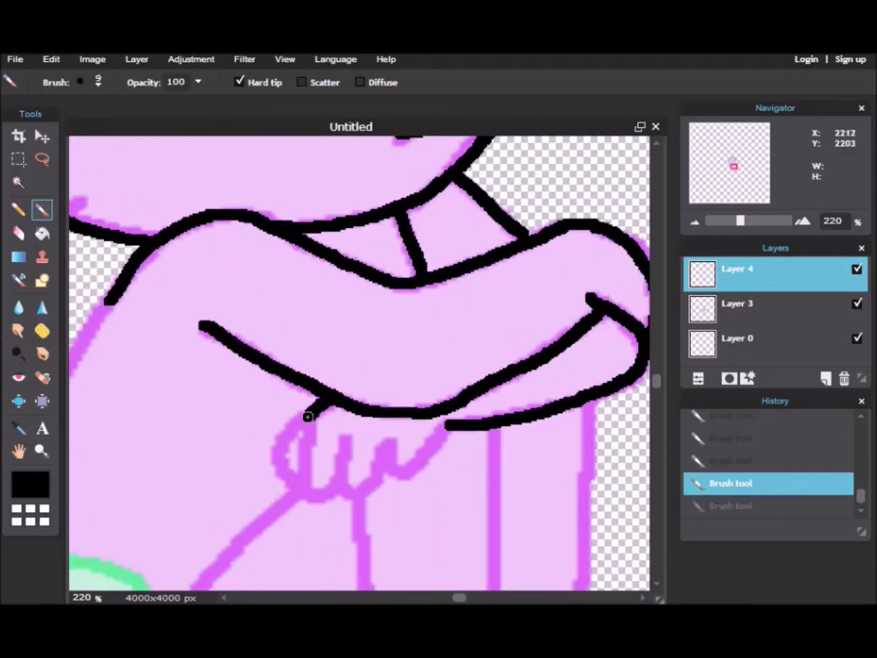
{"action": "left_click_drag", "start_coordinate": [308, 417], "coordinate": [301, 491]}
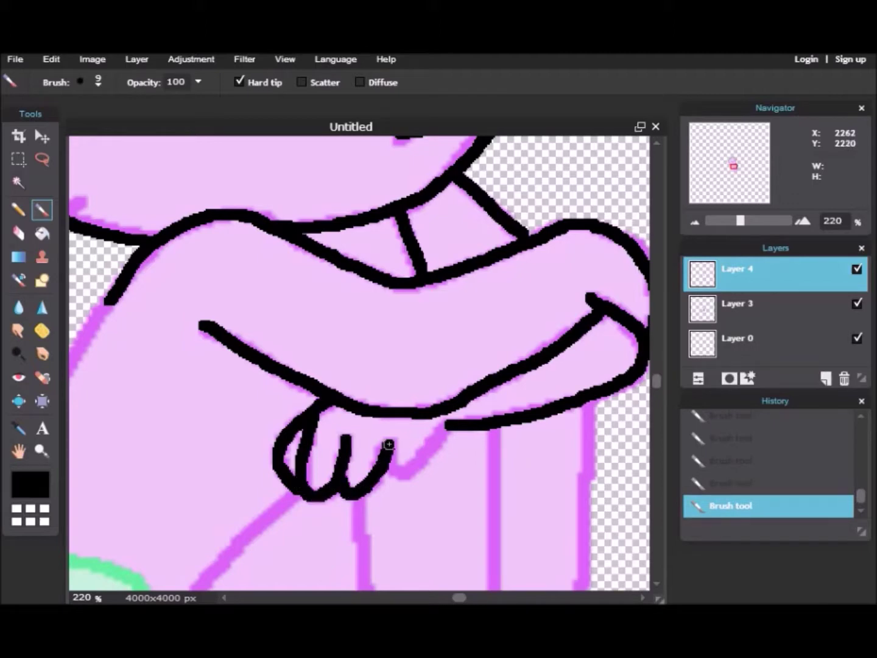
Step: Trace the curve of the pink figure's back and the thigh line running down from the hand
{"action": "scroll", "coordinate": [304, 544], "scroll_direction": "left", "scroll_amount": 3}
{"action": "scroll", "coordinate": [304, 545], "scroll_direction": "down", "scroll_amount": 3}
{"action": "mouse_move", "coordinate": [235, 191]}
{"action": "left_mouse_down"}
{"action": "mouse_move", "coordinate": [173, 348]}
{"action": "mouse_move", "coordinate": [179, 439]}
{"action": "left_mouse_up"}
{"action": "mouse_move", "coordinate": [329, 474]}
{"action": "left_mouse_down"}
{"action": "mouse_move", "coordinate": [383, 420]}
{"action": "mouse_move", "coordinate": [439, 380]}
{"action": "left_mouse_up"}
Step: Clean up and retrace the pink figure's lower back, continuing the outline along the bottom to the foot
{"action": "double_click", "coordinate": [656, 584]}
{"action": "mouse_move", "coordinate": [178, 188]}
{"action": "left_mouse_down"}
{"action": "mouse_move", "coordinate": [195, 225]}
{"action": "mouse_move", "coordinate": [233, 252]}
{"action": "mouse_move", "coordinate": [245, 317]}
{"action": "left_mouse_up"}
{"action": "key", "text": "ctrl+z"}
{"action": "key", "text": "ctrl+z"}
{"action": "key", "text": "ctrl+z"}
{"action": "left_click", "coordinate": [657, 145]}
{"action": "left_click", "coordinate": [18, 233]}
{"action": "left_click", "coordinate": [177, 329]}
{"action": "left_click", "coordinate": [42, 210]}
{"action": "mouse_move", "coordinate": [176, 307]}
{"action": "left_mouse_down"}
{"action": "mouse_move", "coordinate": [221, 439]}
{"action": "mouse_move", "coordinate": [297, 508]}
{"action": "left_mouse_up"}
{"action": "mouse_move", "coordinate": [369, 530]}
{"action": "left_mouse_down"}
{"action": "mouse_move", "coordinate": [460, 510]}
{"action": "mouse_move", "coordinate": [523, 479]}
{"action": "left_mouse_up"}
{"action": "key", "text": "ctrl+z"}
Step: Trace the pink figure's near shin and the outline of its front foot
{"action": "left_click_drag", "start_coordinate": [490, 259], "coordinate": [524, 478]}
{"action": "key", "text": "ctrl+z"}
{"action": "left_click", "coordinate": [643, 597]}
{"action": "left_click", "coordinate": [642, 598]}
{"action": "mouse_move", "coordinate": [262, 476]}
{"action": "left_mouse_down"}
{"action": "mouse_move", "coordinate": [343, 528]}
{"action": "mouse_move", "coordinate": [275, 510]}
{"action": "mouse_move", "coordinate": [448, 500]}
{"action": "mouse_move", "coordinate": [466, 487]}
{"action": "left_mouse_up"}
{"action": "key", "text": "ctrl+z"}
Step: Trace both sides of the pink figure's far leg and its foot
{"action": "mouse_move", "coordinate": [368, 186]}
{"action": "left_mouse_down"}
{"action": "mouse_move", "coordinate": [364, 271]}
{"action": "mouse_move", "coordinate": [402, 447]}
{"action": "mouse_move", "coordinate": [360, 311]}
{"action": "mouse_move", "coordinate": [367, 365]}
{"action": "left_mouse_up"}
{"action": "key", "text": "ctrl+z"}
{"action": "key", "text": "ctrl+z"}
{"action": "mouse_move", "coordinate": [452, 466]}
{"action": "left_mouse_down"}
{"action": "mouse_move", "coordinate": [466, 484]}
{"action": "mouse_move", "coordinate": [535, 464]}
{"action": "mouse_move", "coordinate": [548, 457]}
{"action": "mouse_move", "coordinate": [551, 436]}
{"action": "left_mouse_up"}
{"action": "key", "text": "ctrl+z"}
{"action": "left_click_drag", "start_coordinate": [460, 160], "coordinate": [456, 317]}
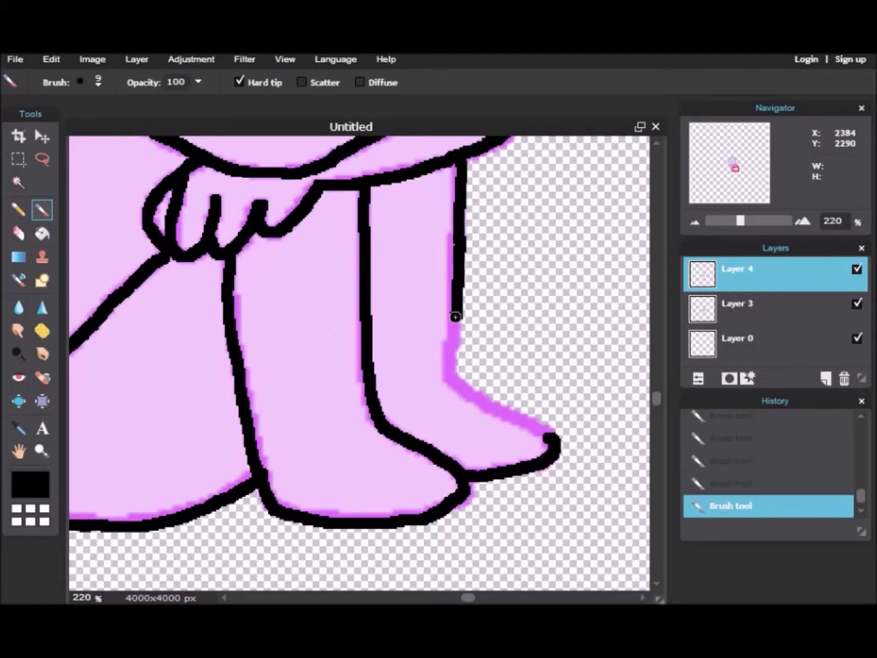
{"action": "left_click_drag", "start_coordinate": [529, 424], "coordinate": [551, 437]}
Step: Trace the pink figure's larger near eye with its upper lash line, correcting rough parts of the outline
{"action": "left_click_drag", "start_coordinate": [740, 221], "coordinate": [716, 220]}
{"action": "mouse_move", "coordinate": [736, 168]}
{"action": "left_mouse_down"}
{"action": "mouse_move", "coordinate": [728, 171]}
{"action": "mouse_move", "coordinate": [734, 163]}
{"action": "left_mouse_up"}
{"action": "left_click_drag", "start_coordinate": [716, 221], "coordinate": [755, 222]}
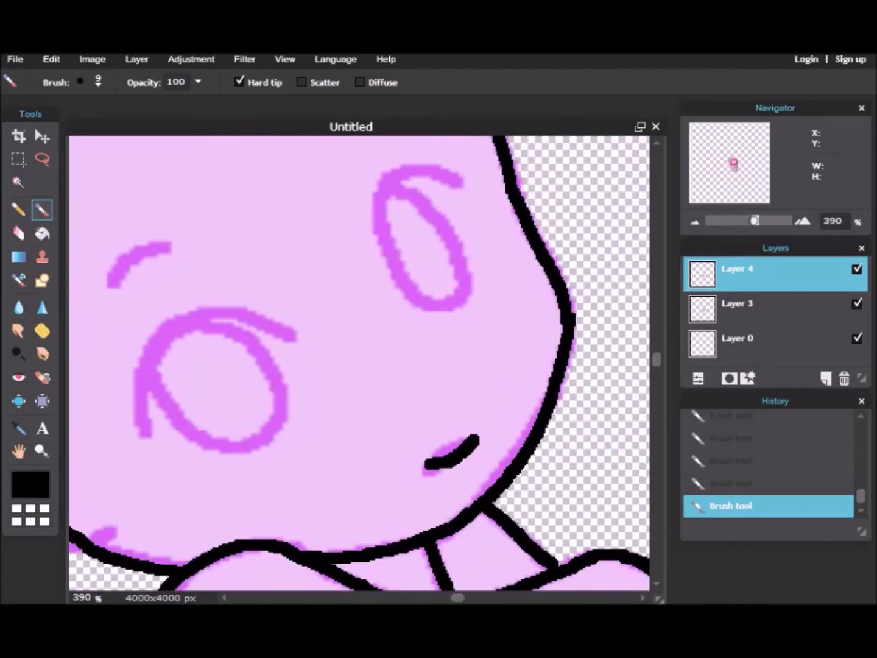
{"action": "left_click_drag", "start_coordinate": [145, 431], "coordinate": [177, 332]}
{"action": "key", "text": "ctrl+z"}
{"action": "mouse_move", "coordinate": [145, 432]}
{"action": "left_mouse_down"}
{"action": "mouse_move", "coordinate": [145, 360]}
{"action": "mouse_move", "coordinate": [286, 327]}
{"action": "mouse_move", "coordinate": [247, 308]}
{"action": "mouse_move", "coordinate": [265, 323]}
{"action": "mouse_move", "coordinate": [273, 402]}
{"action": "mouse_move", "coordinate": [251, 448]}
{"action": "left_mouse_up"}
{"action": "left_click", "coordinate": [18, 233]}
{"action": "left_click", "coordinate": [42, 209]}
{"action": "key", "text": "e"}
{"action": "key", "text": "b"}
{"action": "left_click_drag", "start_coordinate": [276, 377], "coordinate": [243, 450]}
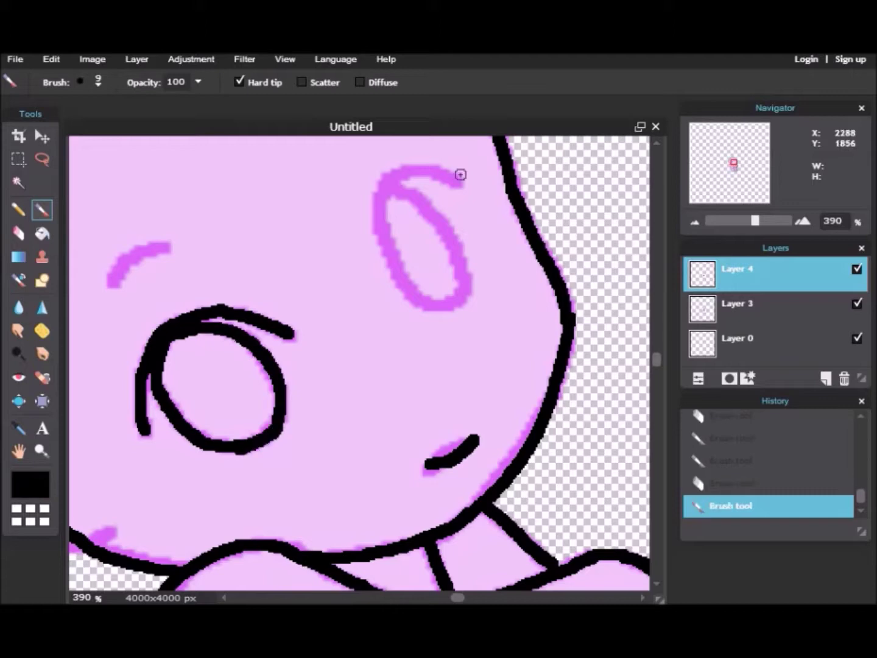
Step: Trace the pink figure's far eye with its upper lash line, erasing stray bits around it
{"action": "key", "text": "ctrl+z"}
{"action": "mouse_move", "coordinate": [457, 182]}
{"action": "left_mouse_down"}
{"action": "mouse_move", "coordinate": [436, 173]}
{"action": "mouse_move", "coordinate": [405, 286]}
{"action": "left_mouse_up"}
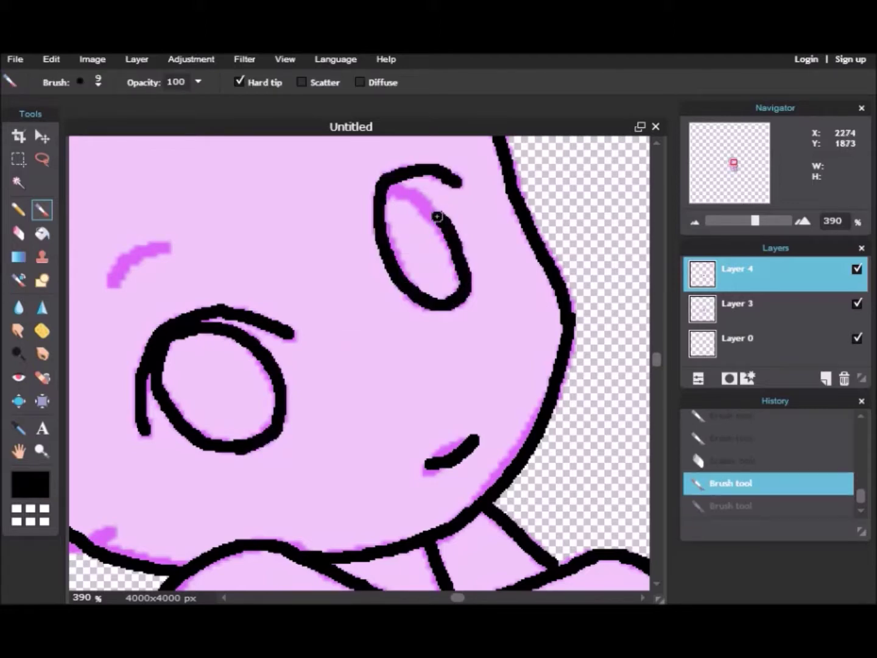
{"action": "key", "text": "ctrl+z"}
{"action": "key", "text": "ctrl+y"}
{"action": "key", "text": "e"}
{"action": "mouse_move", "coordinate": [367, 199]}
{"action": "left_mouse_down"}
{"action": "mouse_move", "coordinate": [409, 211]}
{"action": "mouse_move", "coordinate": [412, 197]}
{"action": "mouse_move", "coordinate": [426, 202]}
{"action": "mouse_move", "coordinate": [382, 245]}
{"action": "left_mouse_up"}
{"action": "key", "text": "b"}
{"action": "left_click", "coordinate": [18, 233]}
{"action": "left_click_drag", "start_coordinate": [365, 156], "coordinate": [376, 150]}
{"action": "left_click", "coordinate": [42, 209]}
{"action": "key", "text": "ctrl+z"}
{"action": "key", "text": "ctrl+y"}
Step: Hide Layer 3 with the coloured base, leaving the black line art on show
{"action": "mouse_move", "coordinate": [756, 221]}
{"action": "left_mouse_down"}
{"action": "mouse_move", "coordinate": [715, 222]}
{"action": "mouse_move", "coordinate": [749, 220]}
{"action": "left_mouse_up"}
{"action": "left_click", "coordinate": [858, 305]}
{"action": "left_click", "coordinate": [857, 304]}
{"action": "left_click", "coordinate": [858, 304]}
{"action": "left_click_drag", "start_coordinate": [735, 161], "coordinate": [734, 162]}
{"action": "left_click_drag", "start_coordinate": [266, 551], "coordinate": [343, 238]}
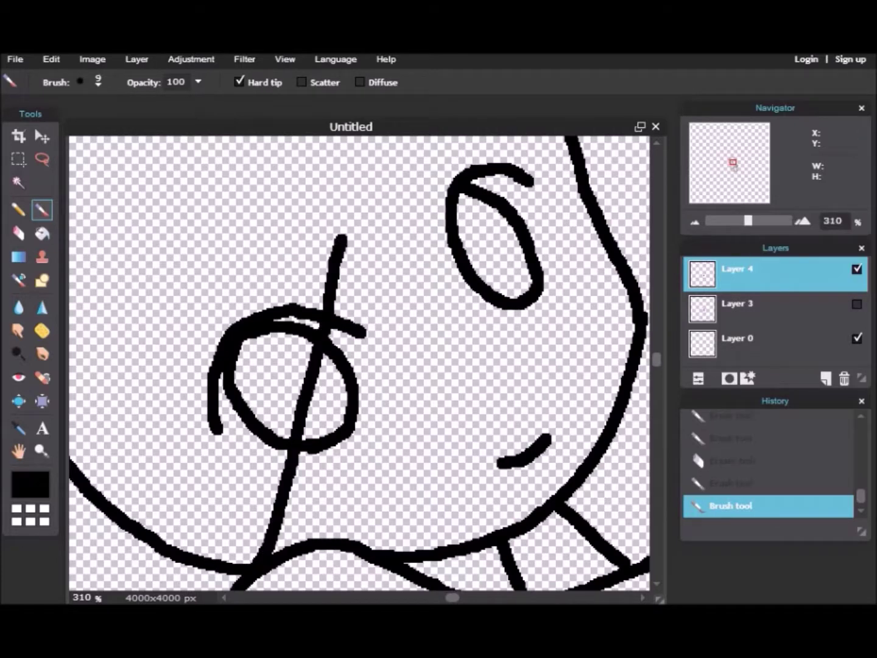
{"action": "scroll", "coordinate": [342, 238], "scroll_direction": "down", "scroll_amount": 3}
{"action": "key", "text": "ctrl+z"}
{"action": "mouse_move", "coordinate": [410, 188]}
{"action": "left_mouse_down"}
{"action": "mouse_move", "coordinate": [310, 407]}
{"action": "mouse_move", "coordinate": [283, 517]}
{"action": "mouse_move", "coordinate": [566, 314]}
{"action": "left_mouse_up"}
{"action": "left_click", "coordinate": [19, 233]}
{"action": "mouse_move", "coordinate": [251, 400]}
{"action": "left_mouse_down"}
{"action": "mouse_move", "coordinate": [318, 307]}
{"action": "mouse_move", "coordinate": [320, 343]}
{"action": "left_mouse_up"}
{"action": "key", "text": "ctrl+z"}
{"action": "key", "text": "ctrl+z"}
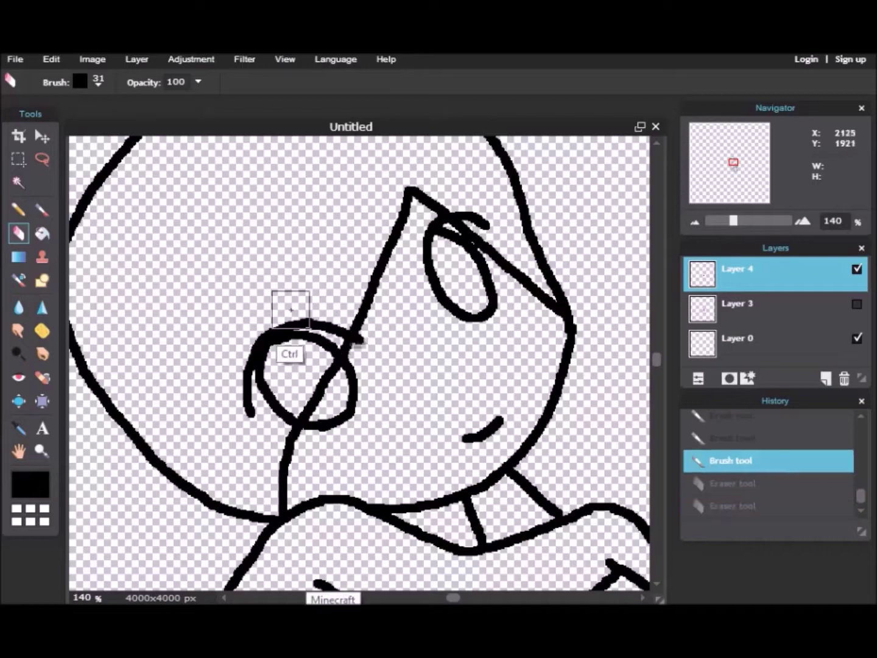
Step: Set the eraser to the round 30 brush and erase the part of the near eye outside the fringe line
{"action": "left_click", "coordinate": [98, 81]}
{"action": "left_click", "coordinate": [239, 122]}
{"action": "mouse_move", "coordinate": [252, 405]}
{"action": "left_mouse_down"}
{"action": "mouse_move", "coordinate": [277, 347]}
{"action": "mouse_move", "coordinate": [291, 335]}
{"action": "mouse_move", "coordinate": [319, 346]}
{"action": "left_mouse_up"}
{"action": "left_click", "coordinate": [97, 81]}
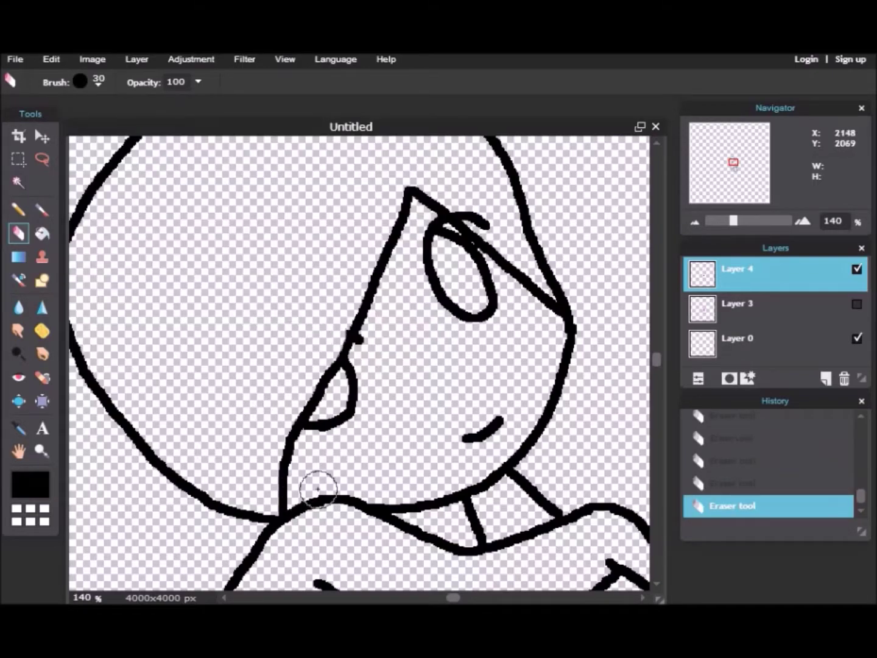
Step: Undo the eye erasures and the fringe strokes
{"action": "key", "text": "ctrl+z"}
{"action": "key", "text": "ctrl+z"}
{"action": "key", "text": "ctrl+z"}
{"action": "key", "text": "ctrl+z"}
{"action": "key", "text": "ctrl+z"}
{"action": "key", "text": "ctrl+z"}
{"action": "key", "text": "ctrl+z"}
Step: Redraw the fringe from the shoulder up to a peak and down to the face's far edge, and erase the near eye behind it
{"action": "key", "text": "b"}
{"action": "mouse_move", "coordinate": [272, 521]}
{"action": "left_mouse_down"}
{"action": "mouse_move", "coordinate": [352, 319]}
{"action": "mouse_move", "coordinate": [501, 240]}
{"action": "left_mouse_up"}
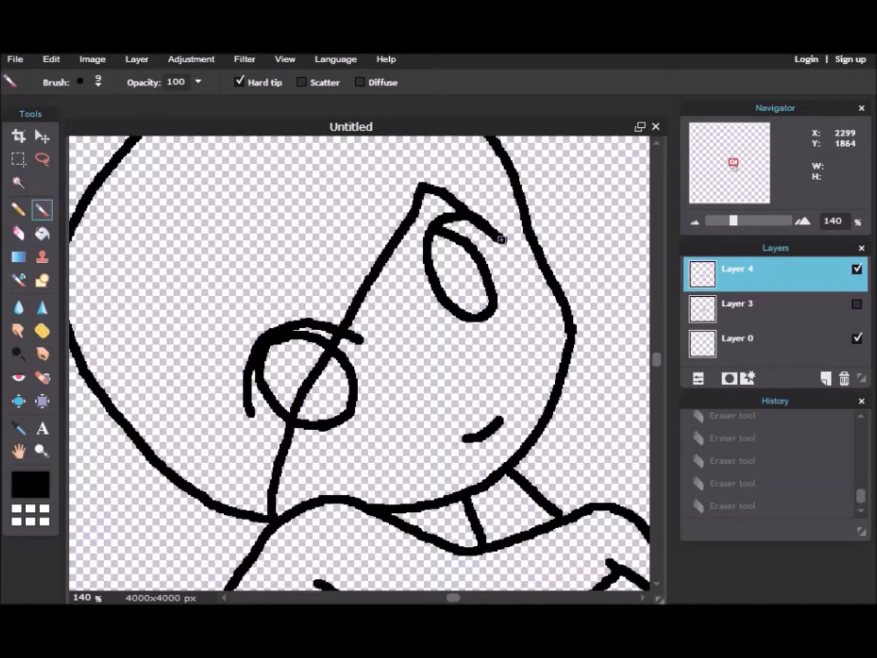
{"action": "key", "text": "ctrl+z"}
{"action": "mouse_move", "coordinate": [274, 481]}
{"action": "left_mouse_down"}
{"action": "mouse_move", "coordinate": [430, 182]}
{"action": "mouse_move", "coordinate": [290, 430]}
{"action": "mouse_move", "coordinate": [299, 505]}
{"action": "left_mouse_up"}
{"action": "key", "text": "ctrl+z"}
{"action": "left_click_drag", "start_coordinate": [403, 188], "coordinate": [542, 280]}
{"action": "key", "text": "e"}
{"action": "left_click_drag", "start_coordinate": [249, 412], "coordinate": [329, 319]}
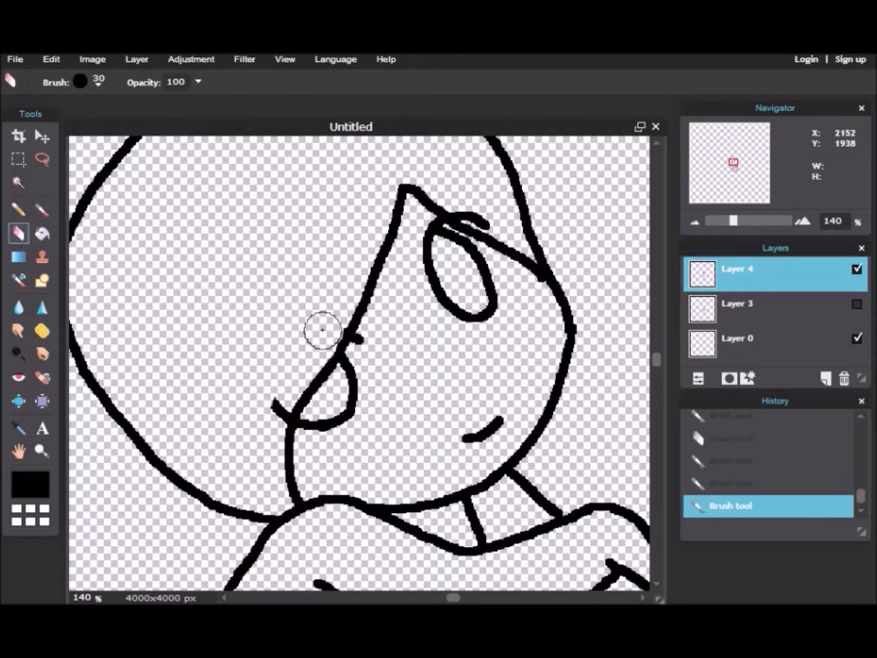
Step: Draw a curved shoe-opening line across each foot with the Brush tool
{"action": "key", "text": "b"}
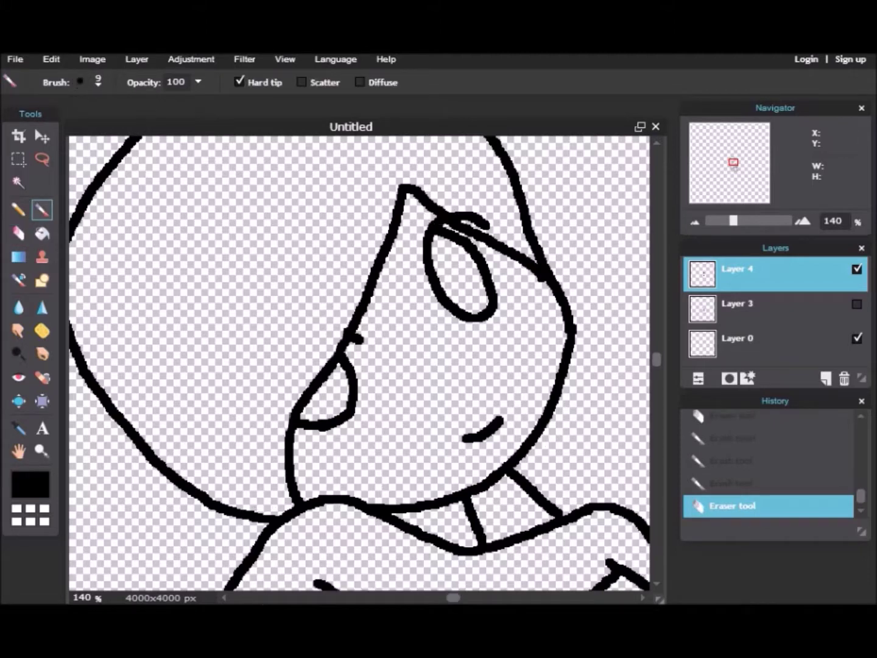
{"action": "scroll", "coordinate": [429, 409], "scroll_direction": "down", "scroll_amount": 5}
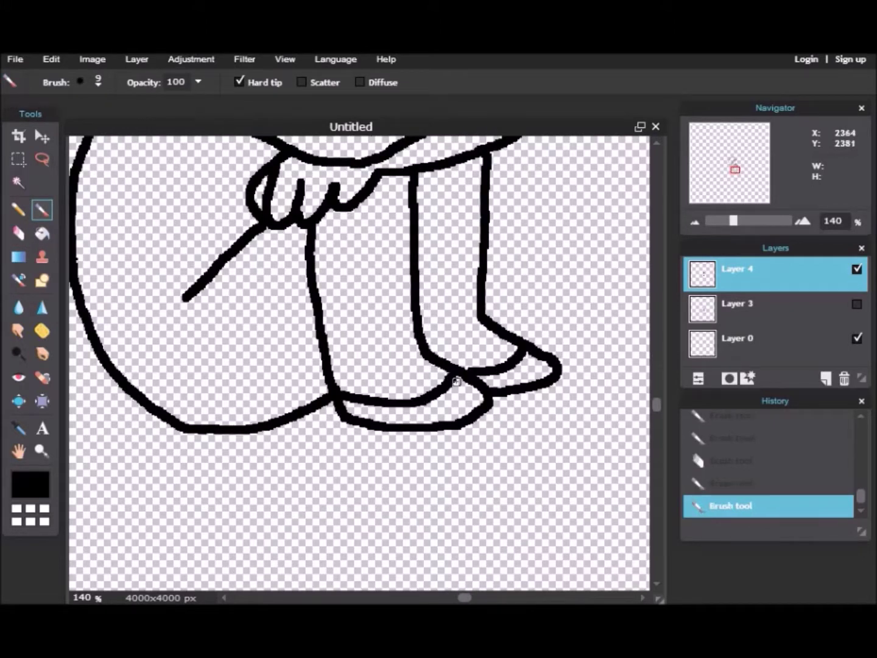
Step: Draw curved clothing lines across the lower torso from the back to the thigh line, redoing misplaced strokes
{"action": "scroll", "coordinate": [90, 303], "scroll_direction": "up", "scroll_amount": 3}
{"action": "scroll", "coordinate": [183, 316], "scroll_direction": "left", "scroll_amount": 3}
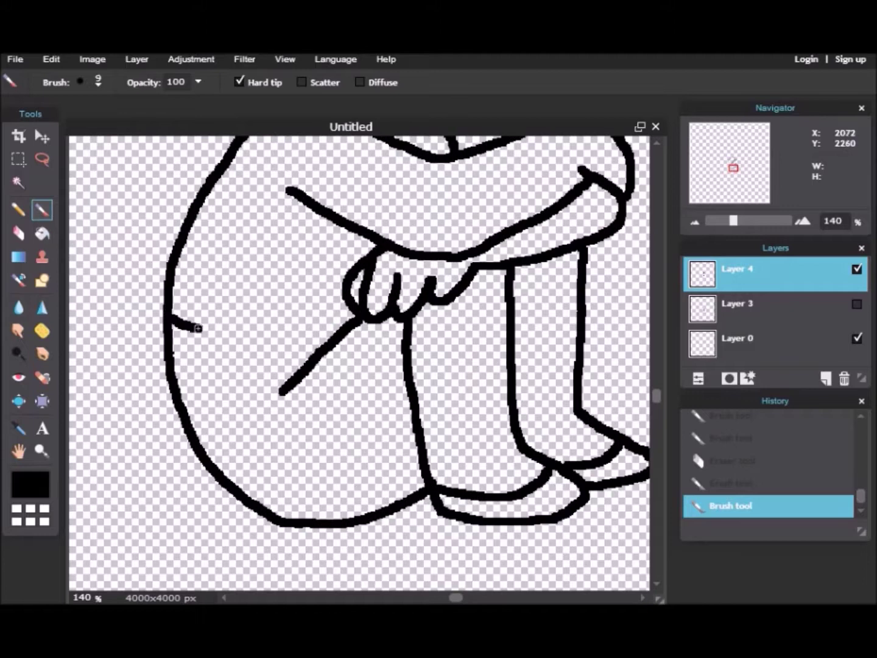
{"action": "key", "text": "ctrl+z"}
{"action": "left_click_drag", "start_coordinate": [176, 380], "coordinate": [299, 372]}
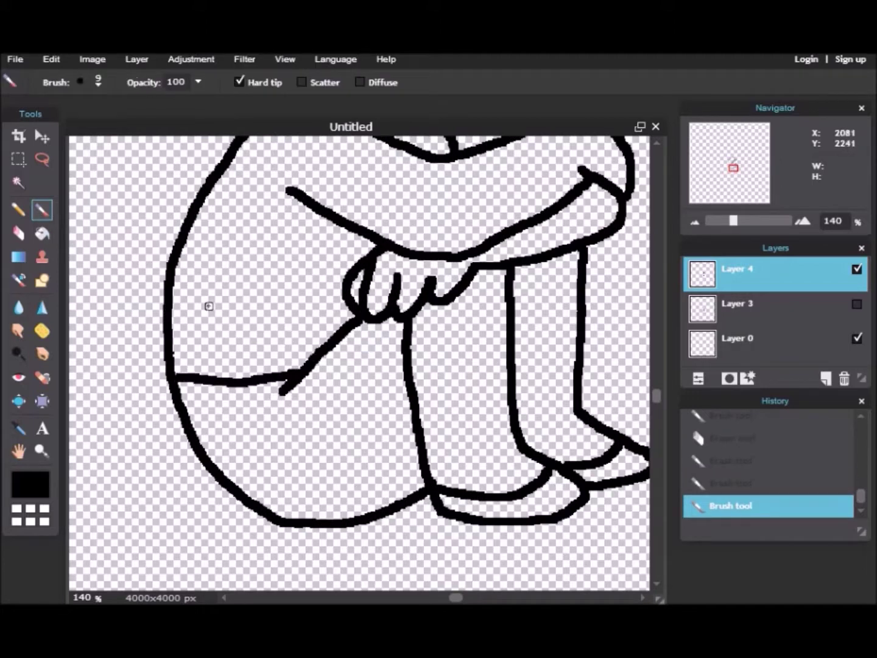
{"action": "key", "text": "ctrl+z"}
{"action": "mouse_move", "coordinate": [186, 414]}
{"action": "left_mouse_down"}
{"action": "mouse_move", "coordinate": [283, 394]}
{"action": "mouse_move", "coordinate": [274, 460]}
{"action": "mouse_move", "coordinate": [277, 407]}
{"action": "left_mouse_up"}
{"action": "key", "text": "ctrl+z"}
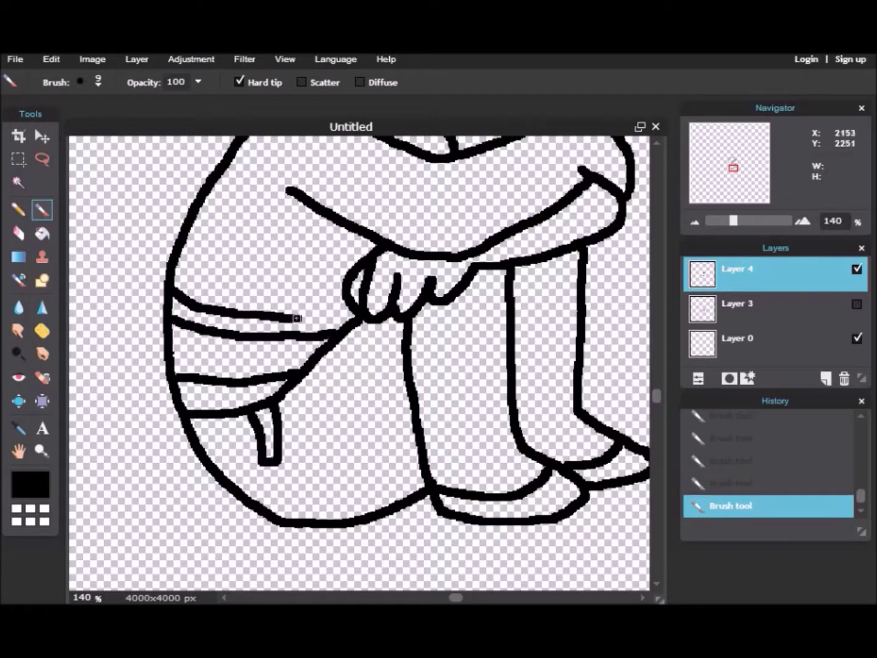
Step: Undo the upper pair of waist lines and redraw them slightly lower across the torso
{"action": "key", "text": "ctrl+z"}
{"action": "key", "text": "ctrl+z"}
{"action": "left_click_drag", "start_coordinate": [174, 297], "coordinate": [349, 327]}
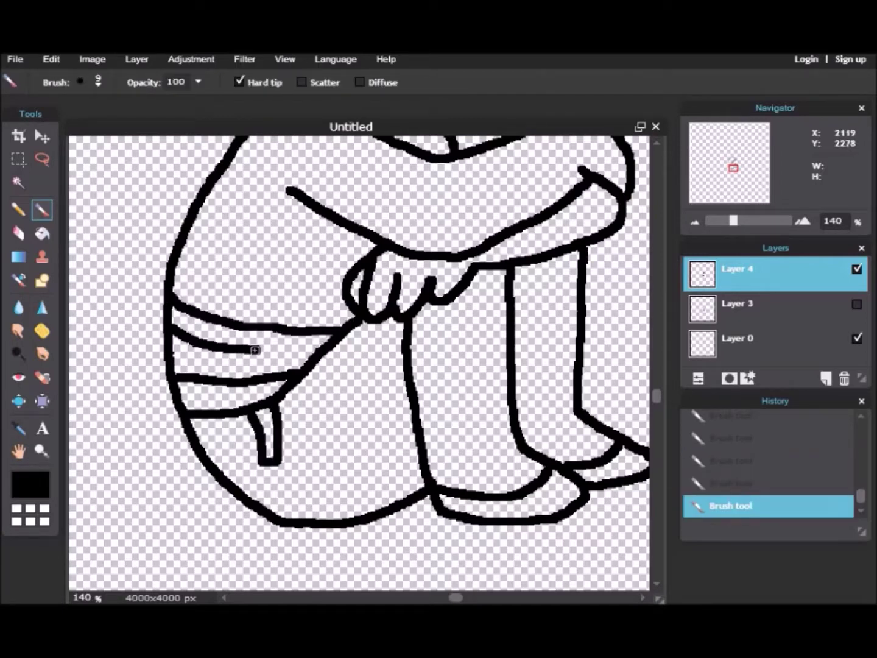
Step: Draw curved wristband lines near both hands and a short cuff line on the far sleeve beside the collar
{"action": "scroll", "coordinate": [325, 397], "scroll_direction": "up", "scroll_amount": 3}
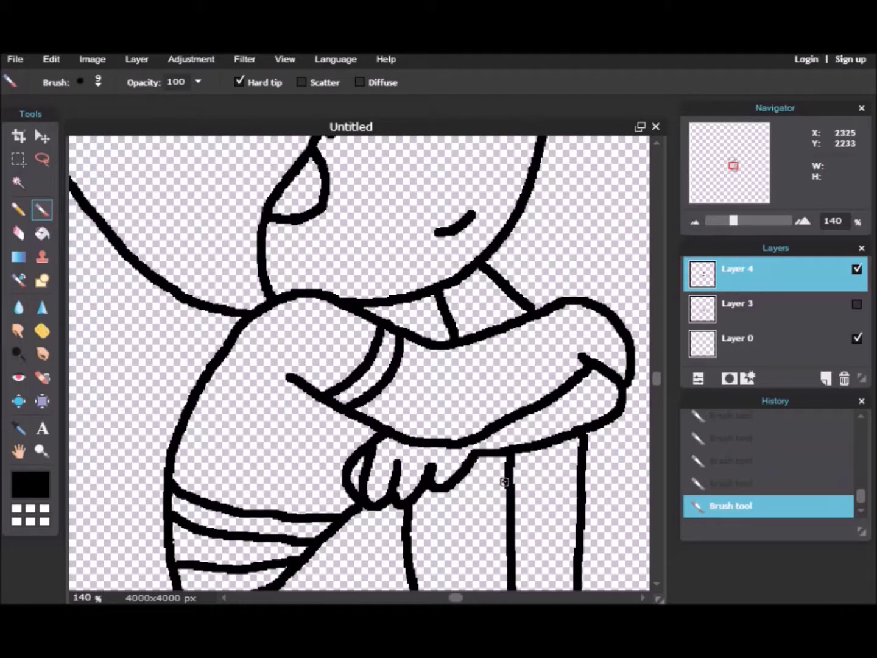
{"action": "key", "text": "ctrl+z"}
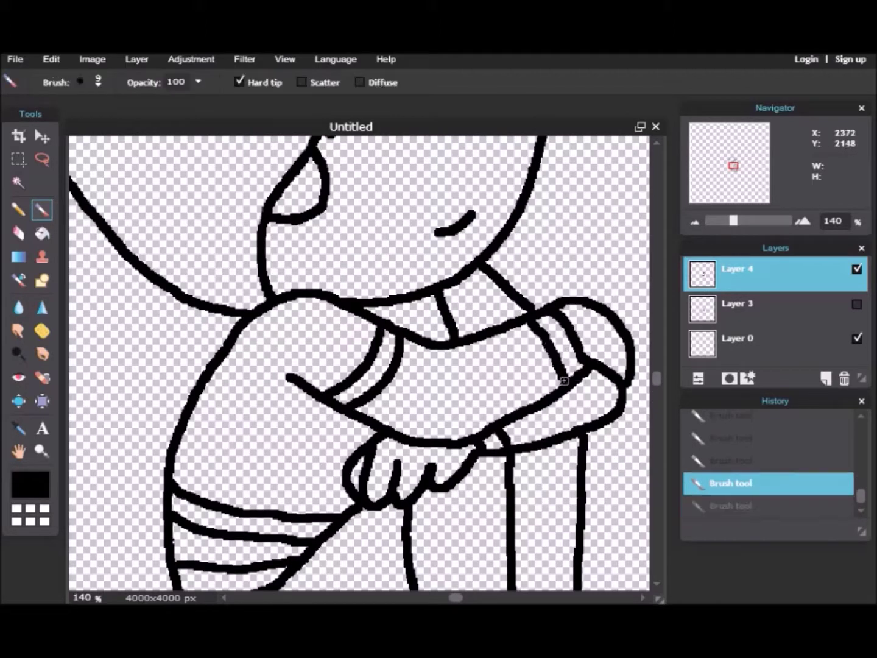
{"action": "key", "text": "ctrl+y"}
{"action": "key", "text": "ctrl+z"}
{"action": "key", "text": "ctrl+y"}
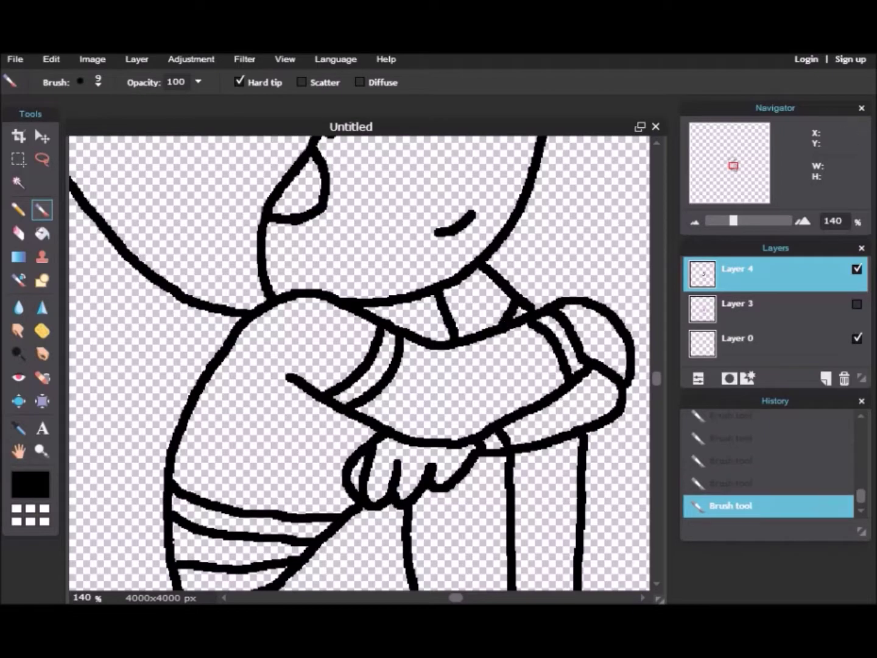
Step: Draw a long wavy tail of hair from beneath the seated body, tapering to a point past the feet
{"action": "scroll", "coordinate": [430, 285], "scroll_direction": "down", "scroll_amount": 3}
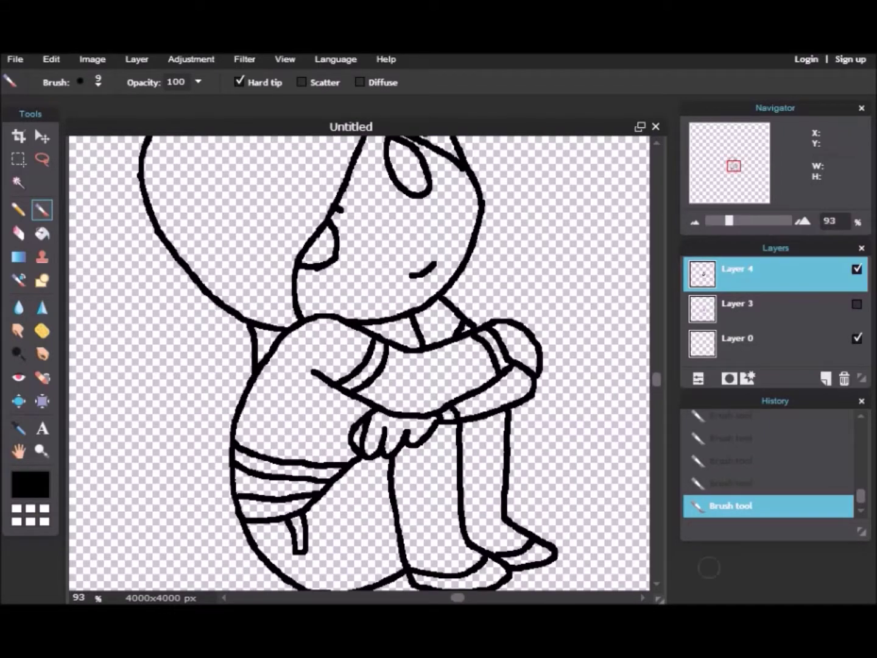
{"action": "scroll", "coordinate": [268, 402], "scroll_direction": "down", "scroll_amount": 3}
{"action": "mouse_move", "coordinate": [268, 407]}
{"action": "left_mouse_down"}
{"action": "mouse_move", "coordinate": [418, 502]}
{"action": "mouse_move", "coordinate": [540, 506]}
{"action": "left_mouse_up"}
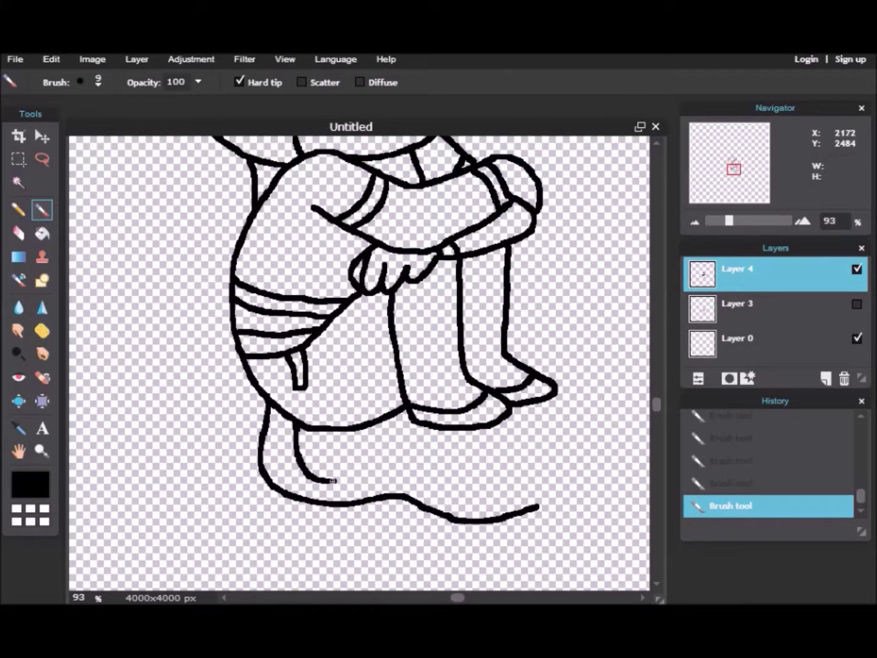
{"action": "key", "text": "ctrl+z"}
{"action": "key", "text": "ctrl+z"}
{"action": "left_click_drag", "start_coordinate": [307, 482], "coordinate": [409, 487]}
{"action": "key", "text": "ctrl+z"}
{"action": "mouse_move", "coordinate": [295, 425]}
{"action": "left_mouse_down"}
{"action": "mouse_move", "coordinate": [295, 447]}
{"action": "mouse_move", "coordinate": [474, 500]}
{"action": "mouse_move", "coordinate": [539, 507]}
{"action": "left_mouse_up"}
Step: Duplicate Layer 4 and select the original Layer 4 beneath the copy
{"action": "left_click_drag", "start_coordinate": [730, 222], "coordinate": [721, 220]}
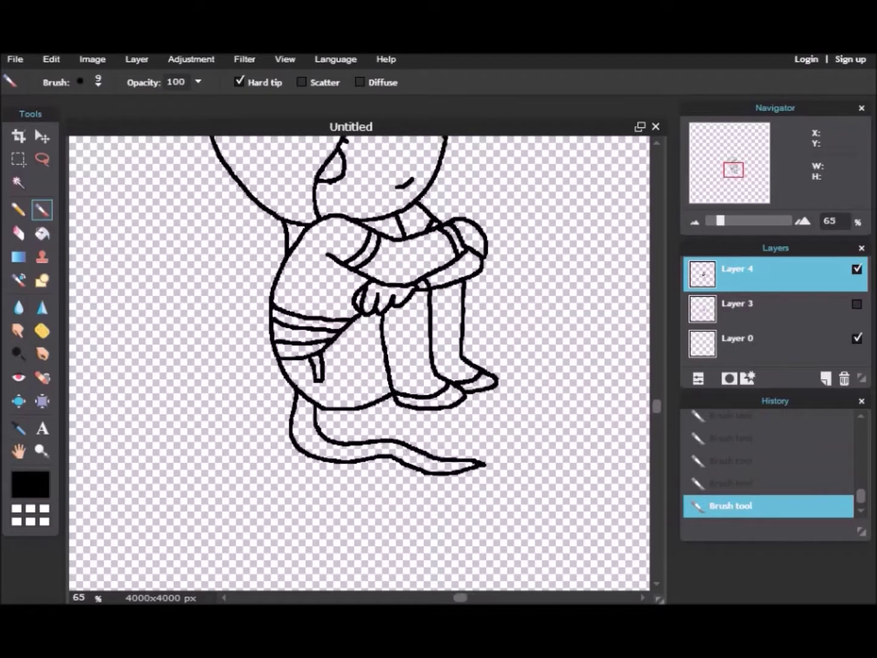
{"action": "left_click_drag", "start_coordinate": [734, 170], "coordinate": [733, 166]}
{"action": "left_click", "coordinate": [29, 484]}
{"action": "left_click", "coordinate": [387, 185]}
{"action": "left_click", "coordinate": [553, 447]}
{"action": "right_click", "coordinate": [782, 275]}
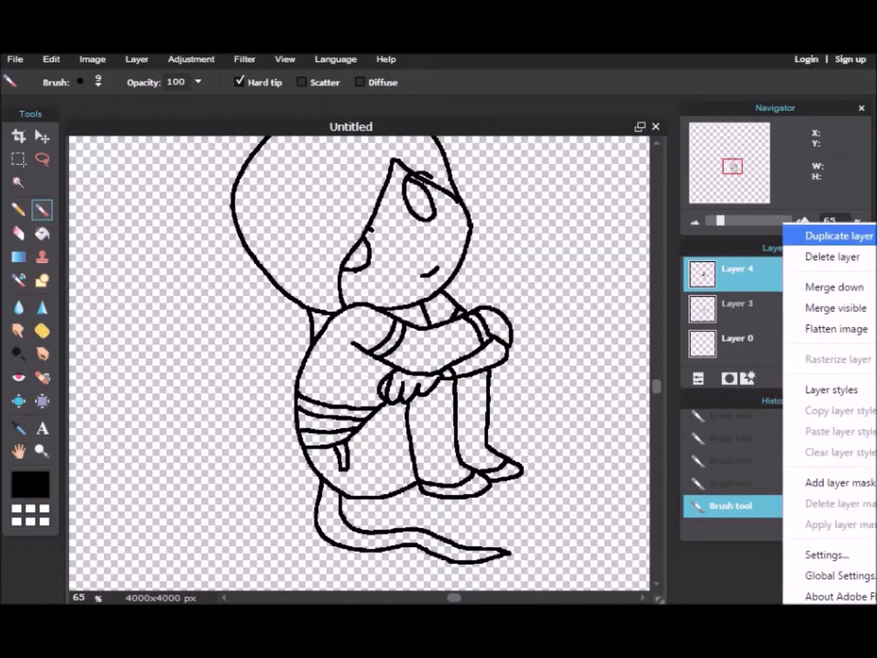
{"action": "left_click", "coordinate": [838, 236]}
{"action": "left_click", "coordinate": [769, 309]}
Step: Fill the hair, the strand behind the neck, the long wavy tail and the wristbands with yellow
{"action": "left_click", "coordinate": [30, 485]}
{"action": "left_click", "coordinate": [283, 243]}
{"action": "left_click", "coordinate": [623, 448]}
{"action": "left_click", "coordinate": [41, 232]}
{"action": "left_click", "coordinate": [309, 201]}
{"action": "left_click", "coordinate": [318, 322]}
{"action": "left_click", "coordinate": [321, 496]}
{"action": "scroll", "coordinate": [512, 393], "scroll_direction": "up", "scroll_amount": 4}
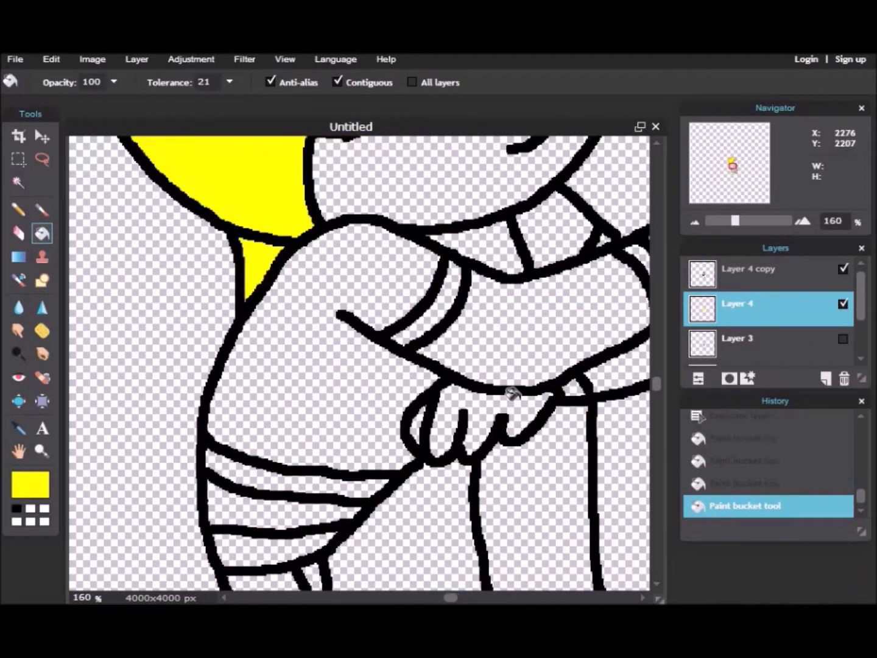
Step: Fill the large garment area below the waistband with white
{"action": "left_click", "coordinate": [30, 485]}
{"action": "left_click", "coordinate": [260, 407]}
{"action": "left_click", "coordinate": [622, 449]}
{"action": "left_click_drag", "start_coordinate": [656, 383], "coordinate": [657, 401]}
{"action": "left_click", "coordinate": [440, 454]}
Step: Merge the copied layer down into Layer 4 and keep Layer 4 selected for drawing
{"action": "left_click", "coordinate": [42, 209]}
{"action": "left_click_drag", "start_coordinate": [263, 323], "coordinate": [267, 344]}
{"action": "right_click", "coordinate": [750, 269]}
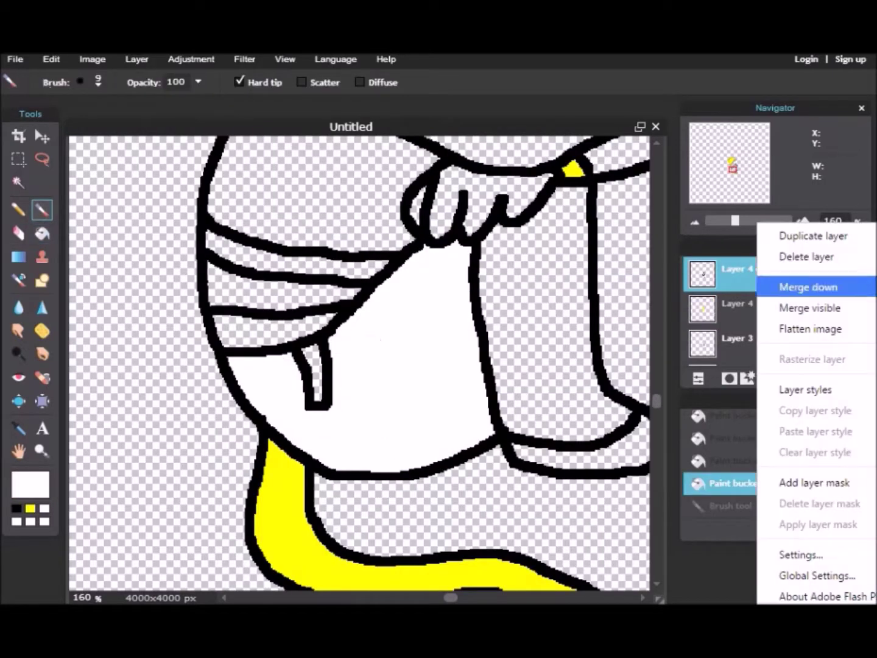
{"action": "left_click", "coordinate": [793, 286]}
{"action": "right_click", "coordinate": [749, 269]}
{"action": "left_click", "coordinate": [811, 234]}
{"action": "left_click", "coordinate": [751, 481]}
{"action": "left_click", "coordinate": [749, 305]}
{"action": "left_click", "coordinate": [750, 270]}
Step: Draw two short black lines across the waistband and erase its lower edge toward the back with a size 20 eraser
{"action": "left_click", "coordinate": [267, 347]}
{"action": "left_click_drag", "start_coordinate": [315, 314], "coordinate": [308, 333]}
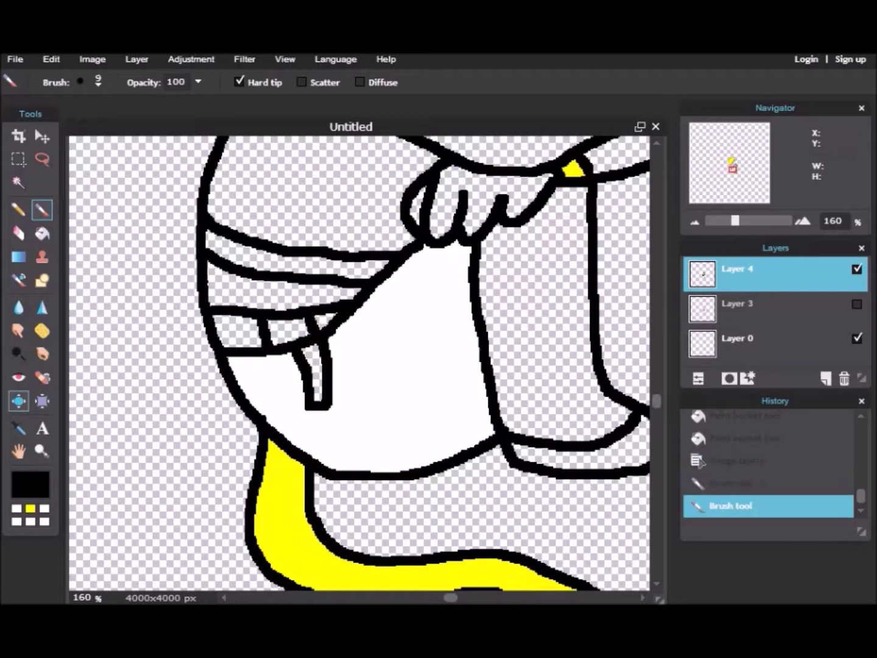
{"action": "left_click", "coordinate": [19, 233]}
{"action": "left_click", "coordinate": [98, 81]}
{"action": "left_click", "coordinate": [208, 120]}
{"action": "left_click", "coordinate": [597, 554]}
{"action": "left_click_drag", "start_coordinate": [250, 354], "coordinate": [254, 357]}
Step: Fill the opened waistband section at the back with white and touch it up with the Brush tool
{"action": "left_click", "coordinate": [17, 508]}
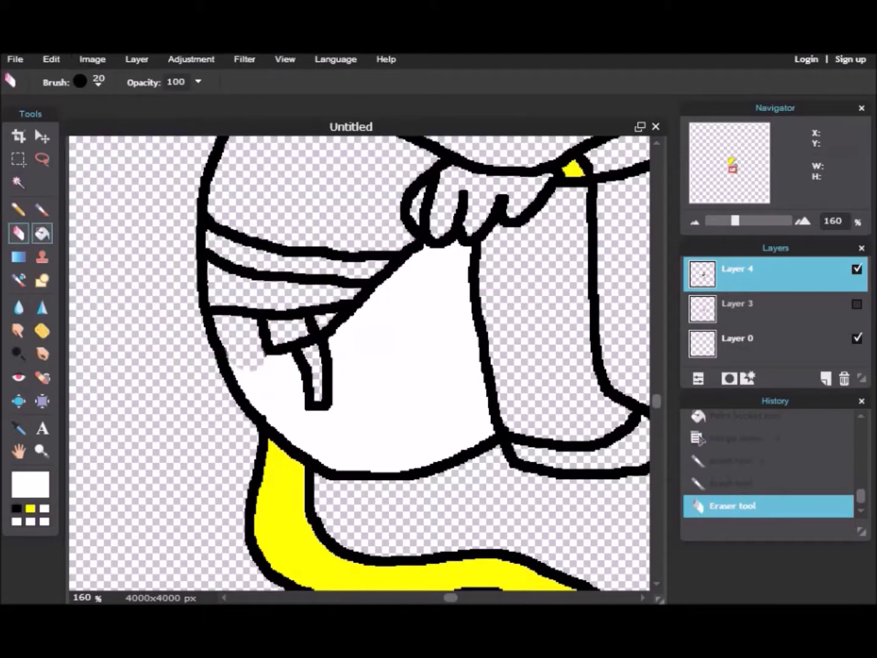
{"action": "left_click", "coordinate": [42, 233]}
{"action": "left_click", "coordinate": [242, 343]}
{"action": "left_click", "coordinate": [43, 210]}
Step: Duplicate Layer 4 and fill the small hanging strap on the original layer with light grey
{"action": "right_click", "coordinate": [751, 274]}
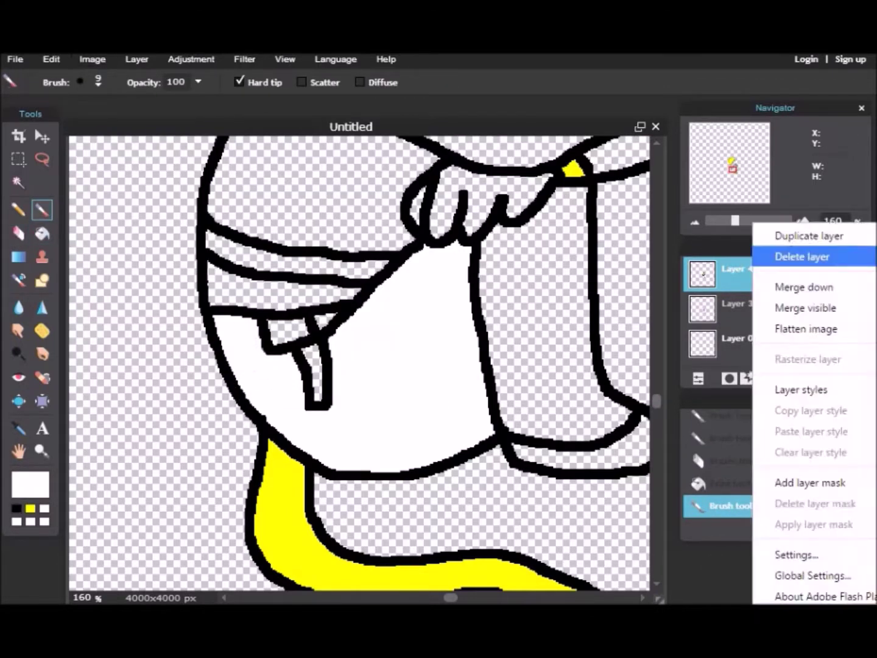
{"action": "left_click", "coordinate": [793, 235]}
{"action": "key", "text": "g"}
{"action": "left_click", "coordinate": [317, 318]}
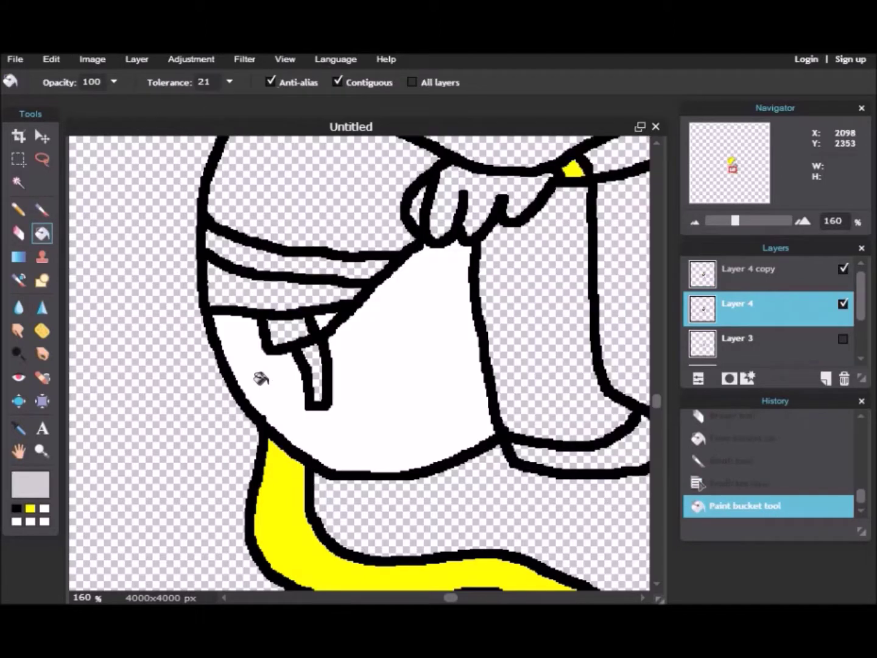
{"action": "left_click", "coordinate": [314, 373]}
Step: Choose teal blue 00718e and fill the small block on the waistband, touching it up with the brush
{"action": "left_click", "coordinate": [31, 486]}
{"action": "left_click", "coordinate": [407, 249]}
{"action": "left_click", "coordinate": [393, 239]}
{"action": "left_click", "coordinate": [496, 221]}
{"action": "left_click", "coordinate": [300, 132]}
{"action": "left_click_drag", "start_coordinate": [341, 411], "coordinate": [326, 411]}
{"action": "left_click_drag", "start_coordinate": [368, 440], "coordinate": [344, 441]}
{"action": "left_click", "coordinate": [623, 448]}
{"action": "left_click", "coordinate": [287, 332]}
{"action": "left_click", "coordinate": [42, 209]}
{"action": "left_click", "coordinate": [301, 329]}
Step: Choose cyan and fill the shirt's hem band, the far sleeve corner and the near sleeve cuff
{"action": "left_click", "coordinate": [31, 485]}
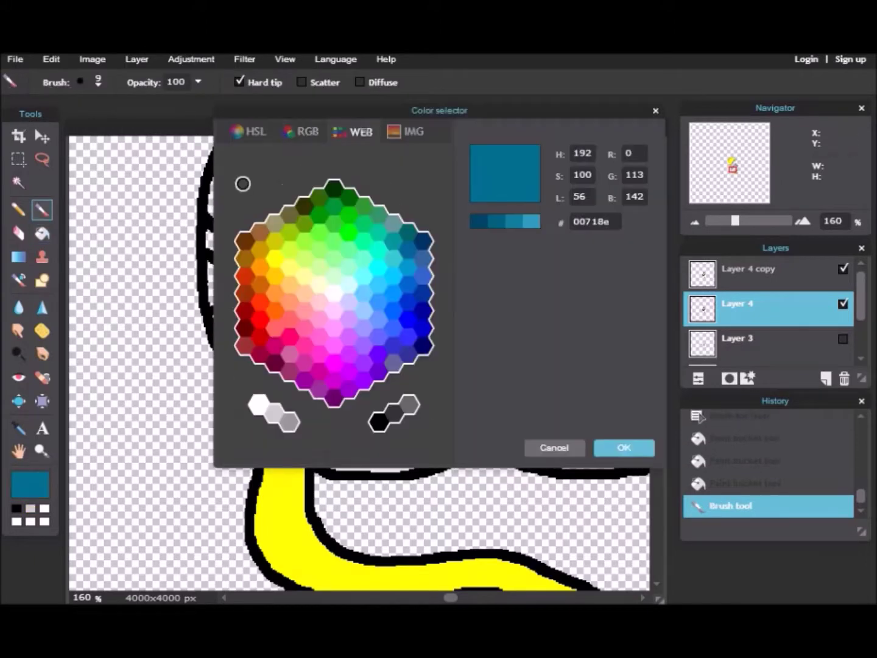
{"action": "left_click", "coordinate": [380, 261]}
{"action": "left_click", "coordinate": [623, 447]}
{"action": "left_click", "coordinate": [41, 232]}
{"action": "left_click", "coordinate": [304, 266]}
{"action": "left_click_drag", "start_coordinate": [734, 157], "coordinate": [735, 166]}
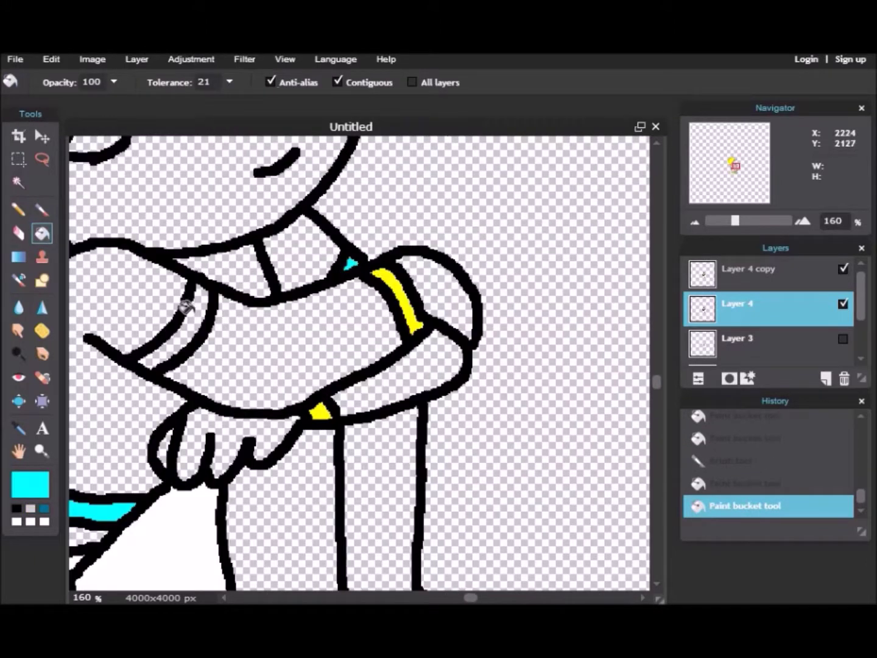
{"action": "left_click", "coordinate": [186, 306]}
Step: Set the brush colour to black and delete the Layer 4 copy
{"action": "key", "text": "b"}
{"action": "left_click", "coordinate": [17, 508]}
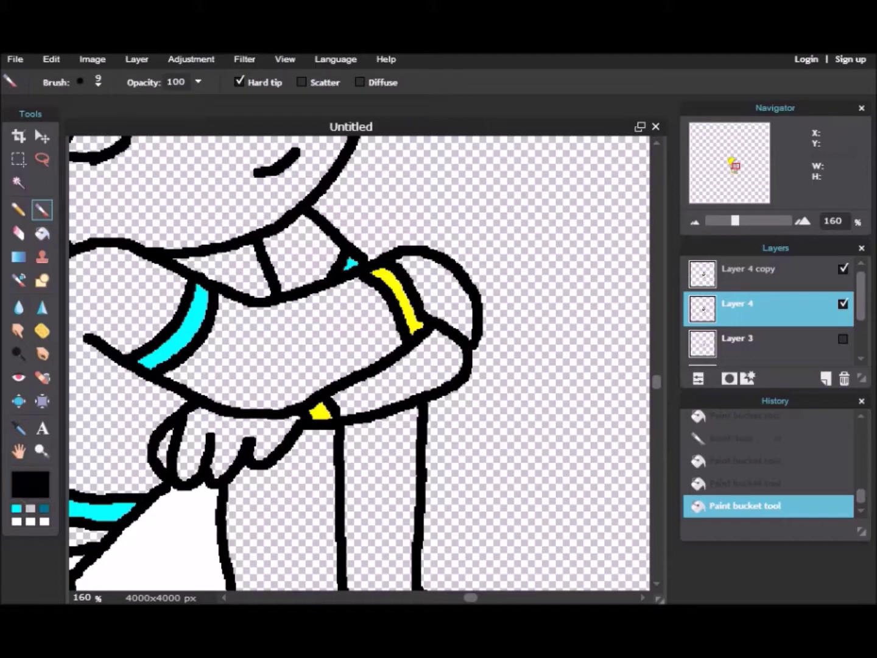
{"action": "right_click", "coordinate": [713, 271]}
{"action": "left_click", "coordinate": [754, 256]}
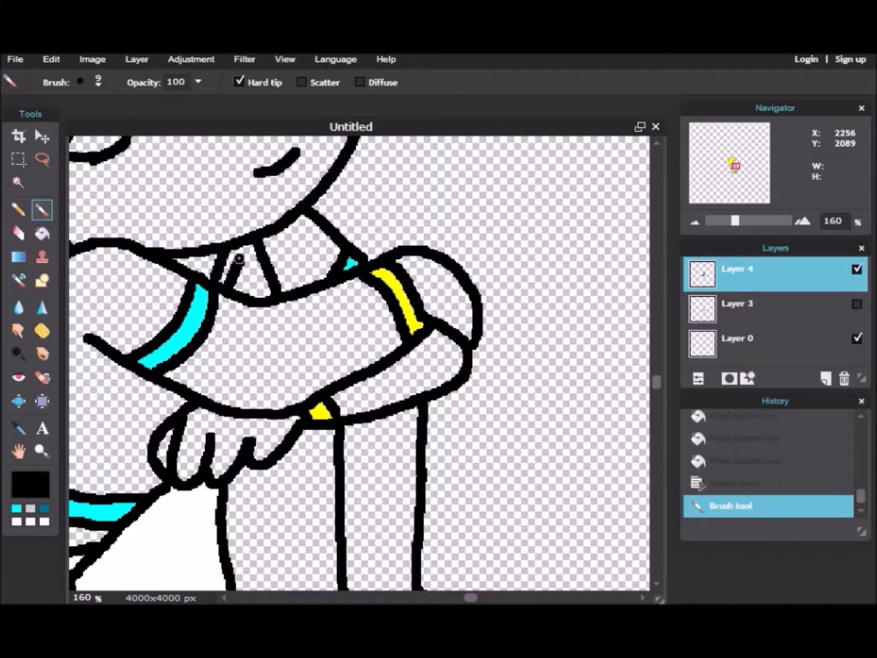
Step: Draw a V-shaped double collar line below the chin with the black brush, redoing misplaced strokes
{"action": "left_click_drag", "start_coordinate": [238, 259], "coordinate": [201, 281]}
{"action": "key", "text": "ctrl+z"}
{"action": "left_click_drag", "start_coordinate": [737, 167], "coordinate": [735, 165]}
{"action": "key", "text": "ctrl+z"}
{"action": "left_click_drag", "start_coordinate": [310, 360], "coordinate": [356, 353]}
{"action": "key", "text": "ctrl+z"}
{"action": "key", "text": "ctrl+y"}
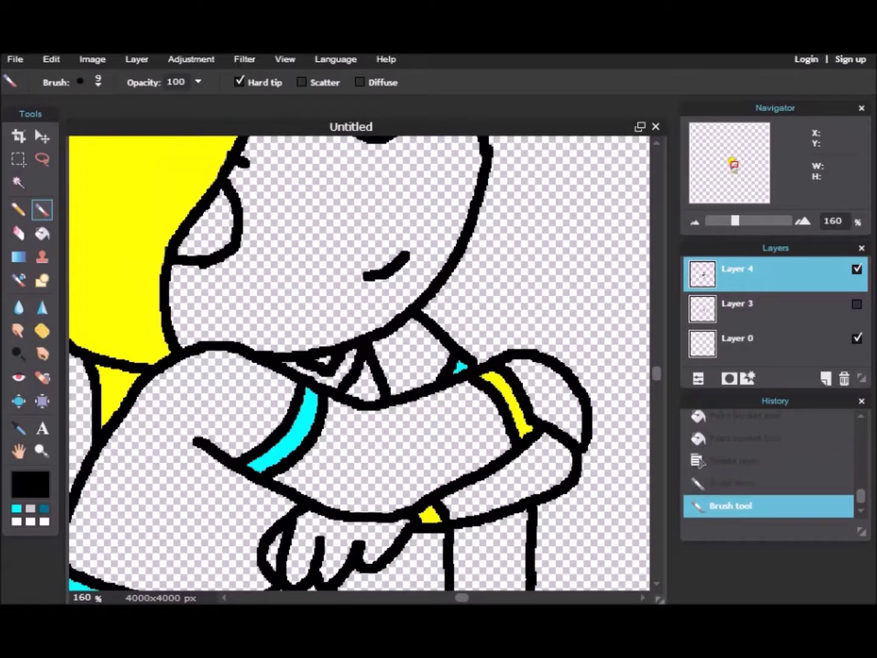
Step: Fill the V-shaped collar band with cyan
{"action": "left_click", "coordinate": [16, 508]}
{"action": "left_click", "coordinate": [42, 232]}
{"action": "left_click", "coordinate": [342, 371]}
Step: Choose a deep blue and fill the shirt's body, sleeve and chest sections beside the collar
{"action": "left_click", "coordinate": [30, 485]}
{"action": "left_click", "coordinate": [421, 309]}
{"action": "left_click", "coordinate": [408, 320]}
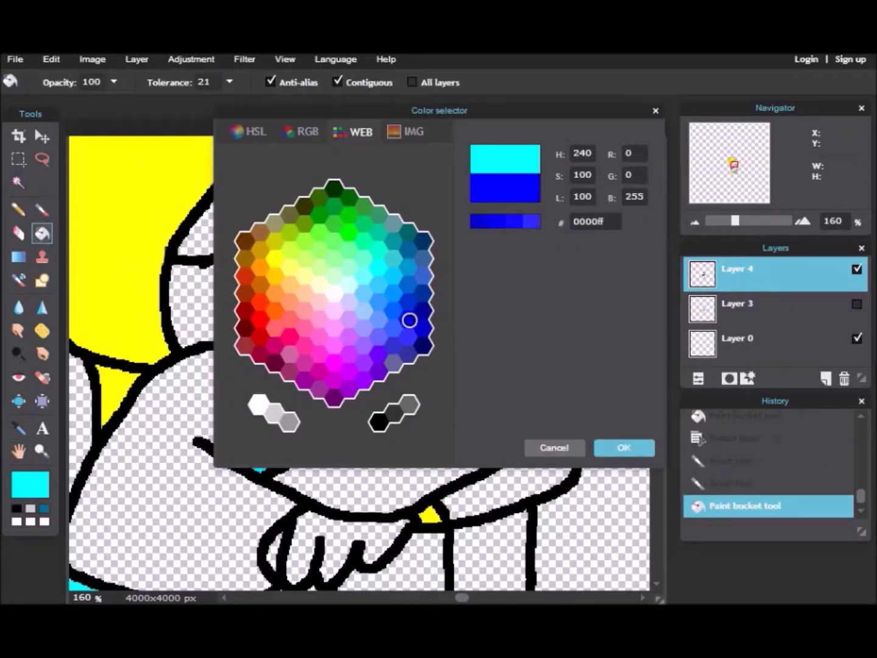
{"action": "left_click", "coordinate": [623, 448]}
{"action": "left_click", "coordinate": [200, 439]}
{"action": "left_click", "coordinate": [402, 362]}
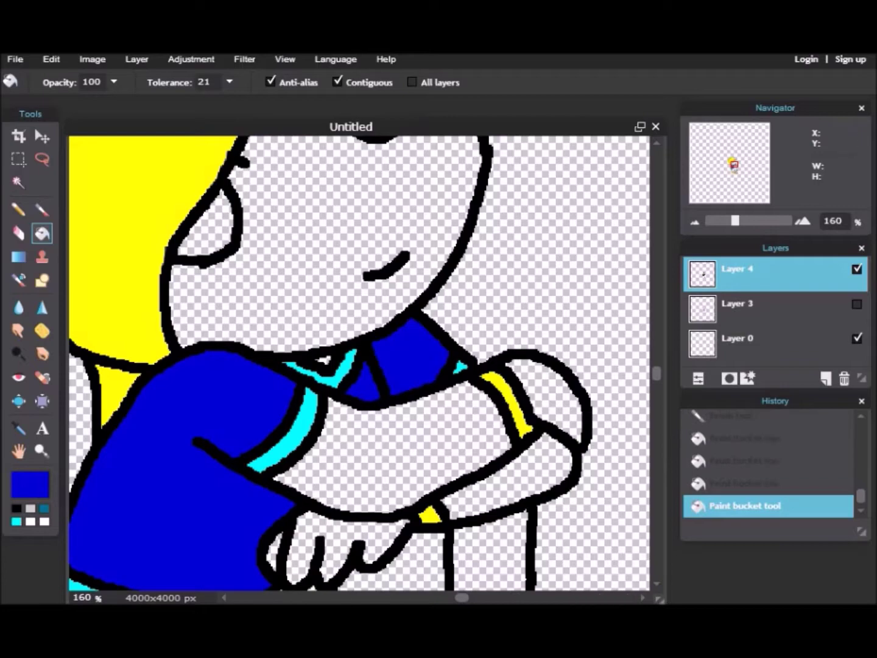
Step: Choose red and fill both eyes
{"action": "scroll", "coordinate": [402, 362], "scroll_direction": "down", "scroll_amount": 5}
{"action": "scroll", "coordinate": [351, 217], "scroll_direction": "up", "scroll_amount": 5}
{"action": "left_click", "coordinate": [30, 485]}
{"action": "left_click", "coordinate": [261, 318]}
{"action": "left_click", "coordinate": [624, 448]}
{"action": "left_click", "coordinate": [414, 304]}
{"action": "left_click", "coordinate": [280, 426]}
Step: Choose yellow and touch up the hair edge above the partly covered eye with a brush stroke
{"action": "left_click", "coordinate": [30, 485]}
{"action": "left_click", "coordinate": [276, 258]}
{"action": "left_click", "coordinate": [624, 448]}
{"action": "left_click", "coordinate": [42, 210]}
{"action": "left_click_drag", "start_coordinate": [309, 354], "coordinate": [302, 371]}
{"action": "key", "text": "ctrl+z"}
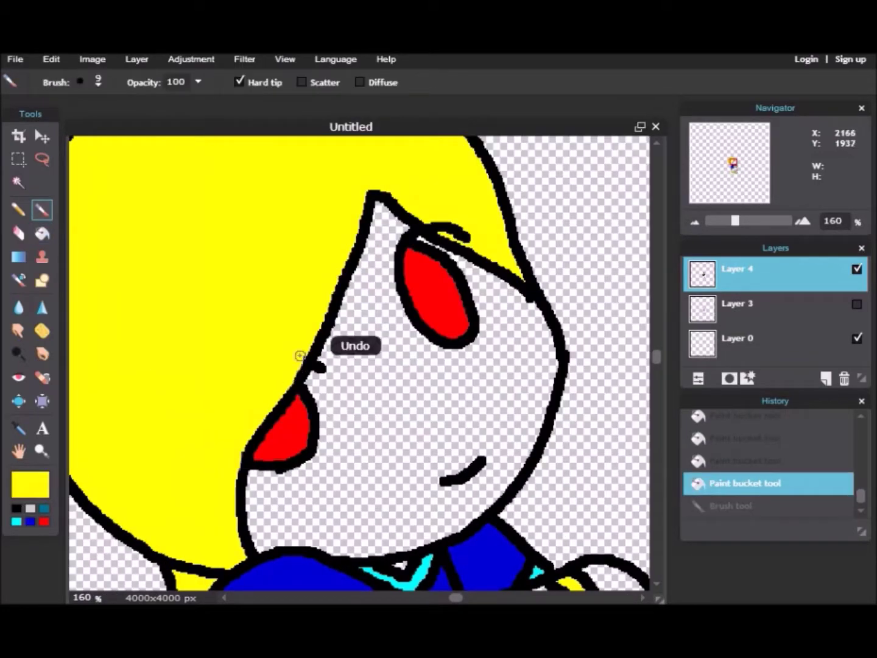
{"action": "key", "text": "ctrl+y"}
Step: Fill both shoes with black and paint a small cyan accent on each one
{"action": "left_click_drag", "start_coordinate": [656, 357], "coordinate": [657, 406]}
{"action": "left_click_drag", "start_coordinate": [462, 598], "coordinate": [471, 598]}
{"action": "left_click", "coordinate": [17, 508]}
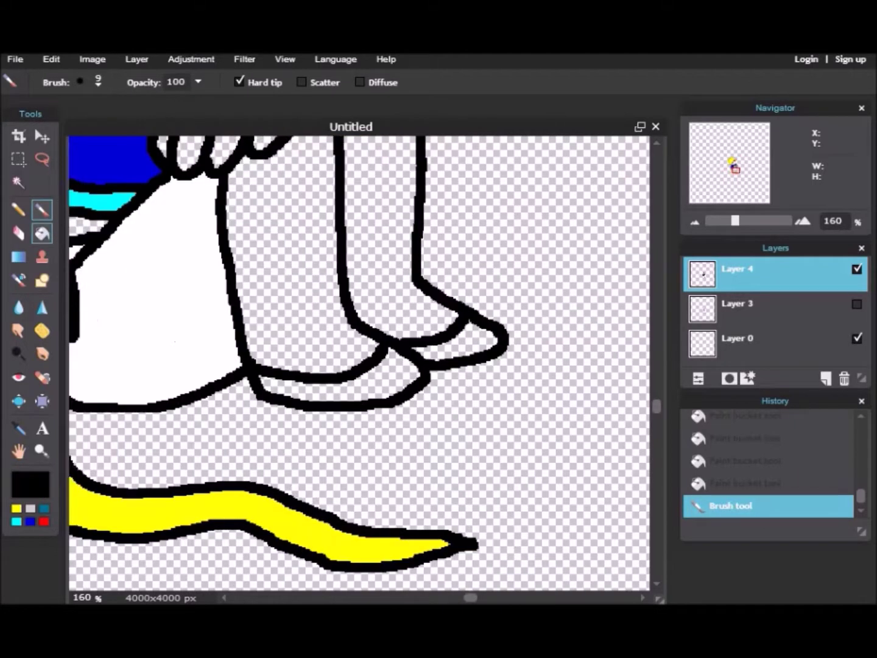
{"action": "left_click", "coordinate": [41, 233]}
{"action": "left_click", "coordinate": [354, 387]}
{"action": "left_click", "coordinate": [472, 338]}
{"action": "left_click", "coordinate": [17, 522]}
{"action": "left_click", "coordinate": [41, 209]}
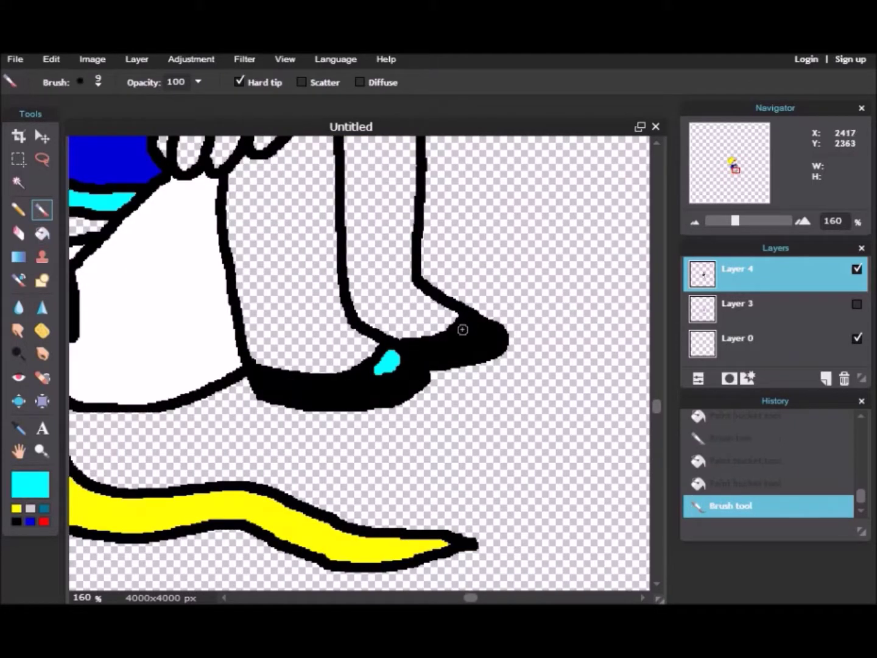
Step: Fill the face and the near forearm with the pale pink skin tone
{"action": "left_click_drag", "start_coordinate": [735, 221], "coordinate": [715, 221]}
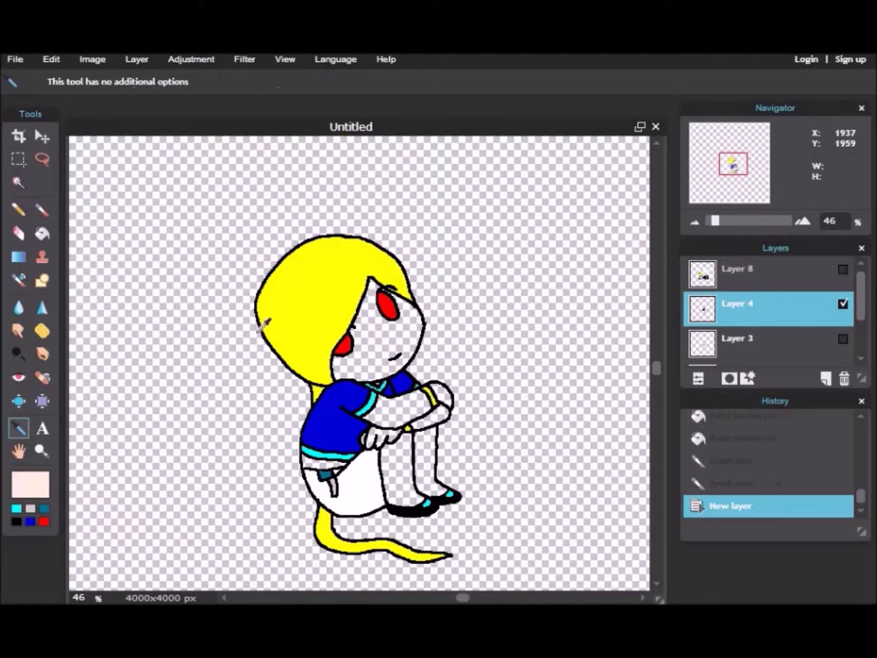
{"action": "left_click", "coordinate": [42, 233]}
{"action": "left_click", "coordinate": [373, 348]}
{"action": "left_click", "coordinate": [390, 409]}
Step: Fill the hands, remaining arm, midriff and legs with the pale pink skin tone, and delete Layer 8
{"action": "left_click_drag", "start_coordinate": [715, 221], "coordinate": [727, 221]}
{"action": "left_click", "coordinate": [516, 420]}
{"action": "left_click", "coordinate": [507, 464]}
{"action": "left_click", "coordinate": [387, 495]}
{"action": "left_click", "coordinate": [425, 532]}
{"action": "left_click", "coordinate": [476, 532]}
{"action": "right_click", "coordinate": [787, 271]}
{"action": "left_click", "coordinate": [835, 255]}
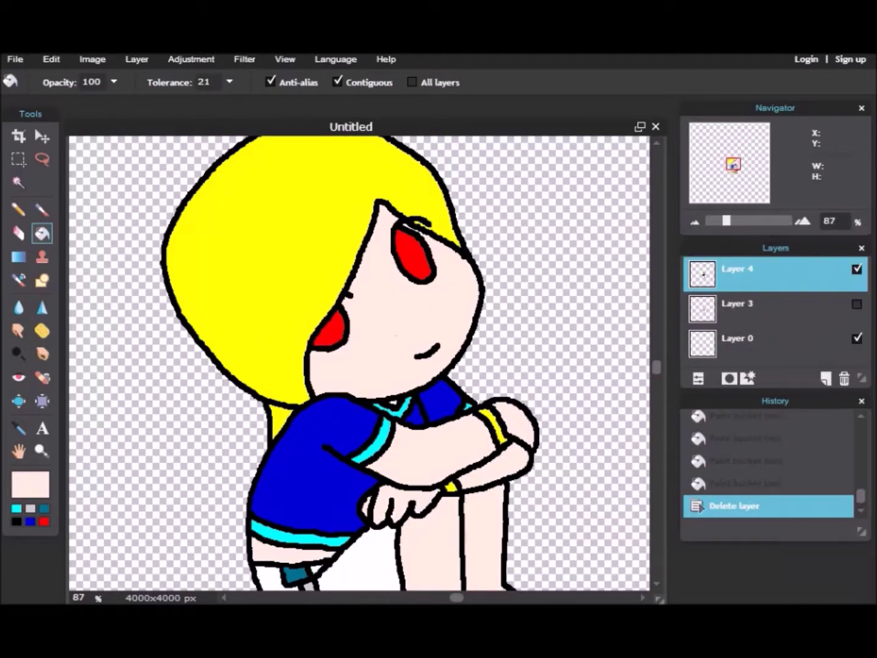
Step: Draw a headset ear cup as two nested black ovals over the hair's lower side, redoing misplaced strokes
{"action": "key", "text": "ctrl+plus"}
{"action": "key", "text": "b"}
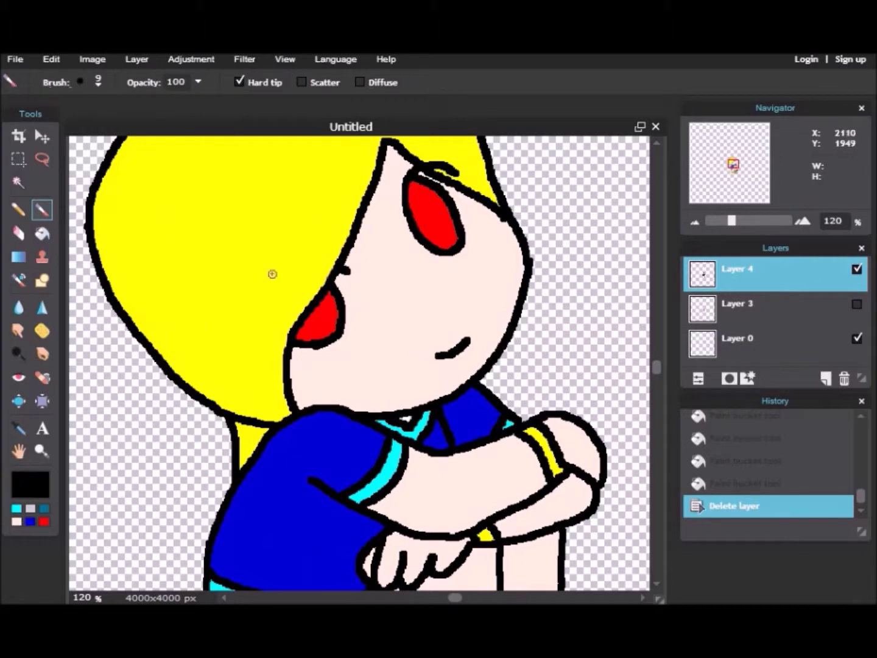
{"action": "left_click_drag", "start_coordinate": [244, 293], "coordinate": [260, 325]}
{"action": "key", "text": "ctrl+z"}
{"action": "mouse_move", "coordinate": [168, 332]}
{"action": "left_mouse_down"}
{"action": "mouse_move", "coordinate": [266, 368]}
{"action": "mouse_move", "coordinate": [245, 382]}
{"action": "left_mouse_up"}
{"action": "key", "text": "ctrl+z"}
{"action": "mouse_move", "coordinate": [169, 360]}
{"action": "left_mouse_down"}
{"action": "mouse_move", "coordinate": [181, 374]}
{"action": "mouse_move", "coordinate": [194, 329]}
{"action": "left_mouse_up"}
{"action": "left_click", "coordinate": [719, 480]}
{"action": "key", "text": "ctrl+z"}
Step: Draw the headset's thin microphone arm from the ear cup across the cheek, ending in a small tip
{"action": "mouse_move", "coordinate": [222, 338]}
{"action": "left_mouse_down"}
{"action": "mouse_move", "coordinate": [220, 388]}
{"action": "mouse_move", "coordinate": [253, 380]}
{"action": "mouse_move", "coordinate": [343, 382]}
{"action": "left_mouse_up"}
{"action": "key", "text": "ctrl+z"}
{"action": "left_click_drag", "start_coordinate": [251, 391], "coordinate": [344, 391]}
Step: Draw two curved headband lines from the ear cup up over the hair to the top of the head
{"action": "scroll", "coordinate": [345, 389], "scroll_direction": "up", "scroll_amount": 3}
{"action": "mouse_move", "coordinate": [195, 475]}
{"action": "left_mouse_down"}
{"action": "mouse_move", "coordinate": [195, 397]}
{"action": "mouse_move", "coordinate": [223, 302]}
{"action": "mouse_move", "coordinate": [307, 237]}
{"action": "mouse_move", "coordinate": [386, 212]}
{"action": "mouse_move", "coordinate": [156, 408]}
{"action": "mouse_move", "coordinate": [201, 254]}
{"action": "mouse_move", "coordinate": [279, 199]}
{"action": "left_mouse_up"}
{"action": "key", "text": "ctrl+z"}
{"action": "mouse_move", "coordinate": [174, 469]}
{"action": "left_mouse_down"}
{"action": "mouse_move", "coordinate": [243, 227]}
{"action": "mouse_move", "coordinate": [317, 194]}
{"action": "left_mouse_up"}
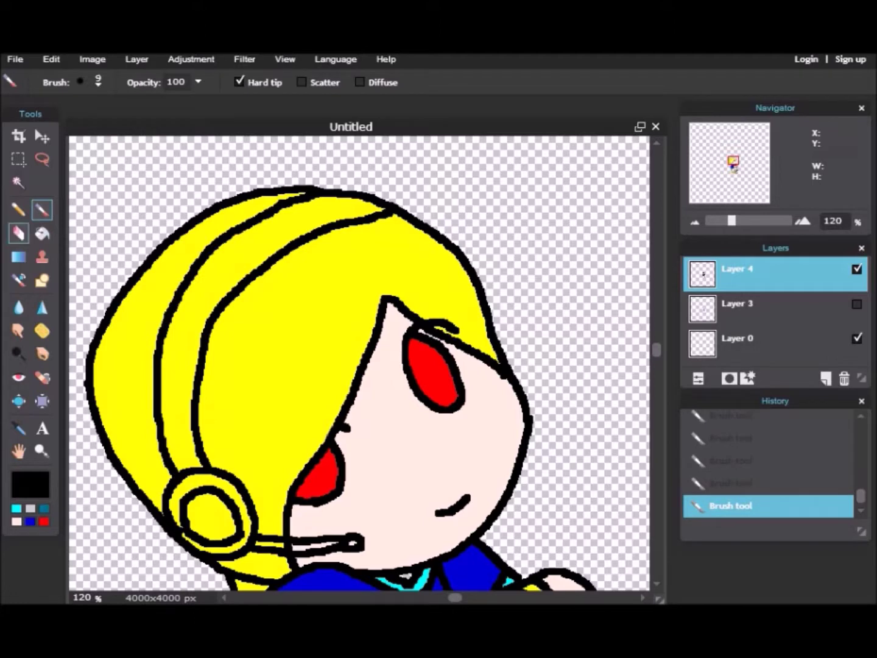
Step: Erase most of the headband's inner curved line, leaving only its lowest part above the ear cup
{"action": "left_click", "coordinate": [18, 234]}
{"action": "left_click", "coordinate": [98, 82]}
{"action": "left_click_drag", "start_coordinate": [375, 381], "coordinate": [388, 359]}
{"action": "mouse_move", "coordinate": [229, 310]}
{"action": "left_mouse_down"}
{"action": "mouse_move", "coordinate": [285, 251]}
{"action": "mouse_move", "coordinate": [379, 221]}
{"action": "left_mouse_up"}
Step: Cover the faint remnants of the headband's erased inner line with the hair's yellow
{"action": "left_click", "coordinate": [18, 429]}
{"action": "left_click", "coordinate": [128, 365]}
{"action": "left_click", "coordinate": [42, 234]}
{"action": "left_click", "coordinate": [215, 304]}
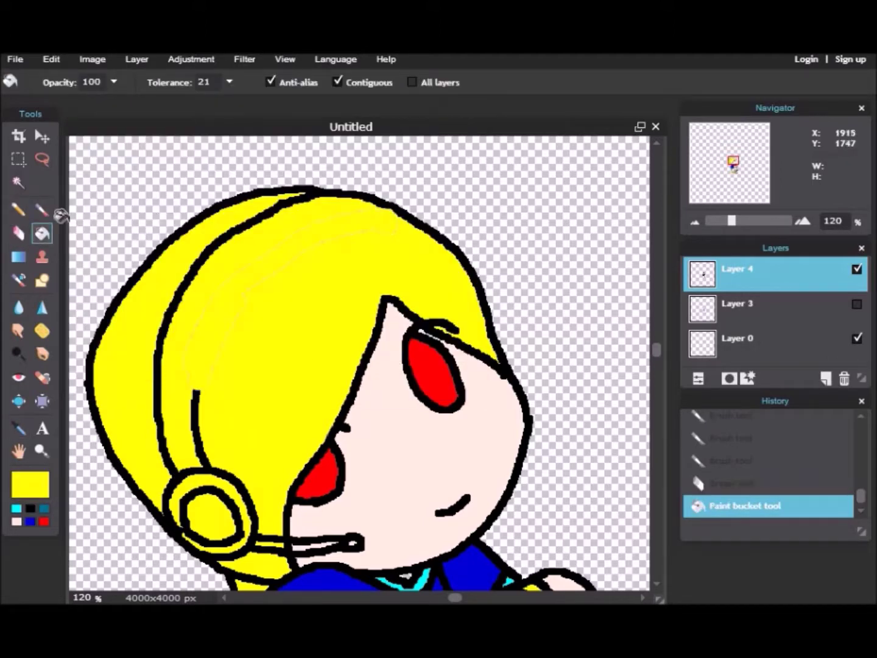
{"action": "left_click", "coordinate": [42, 209]}
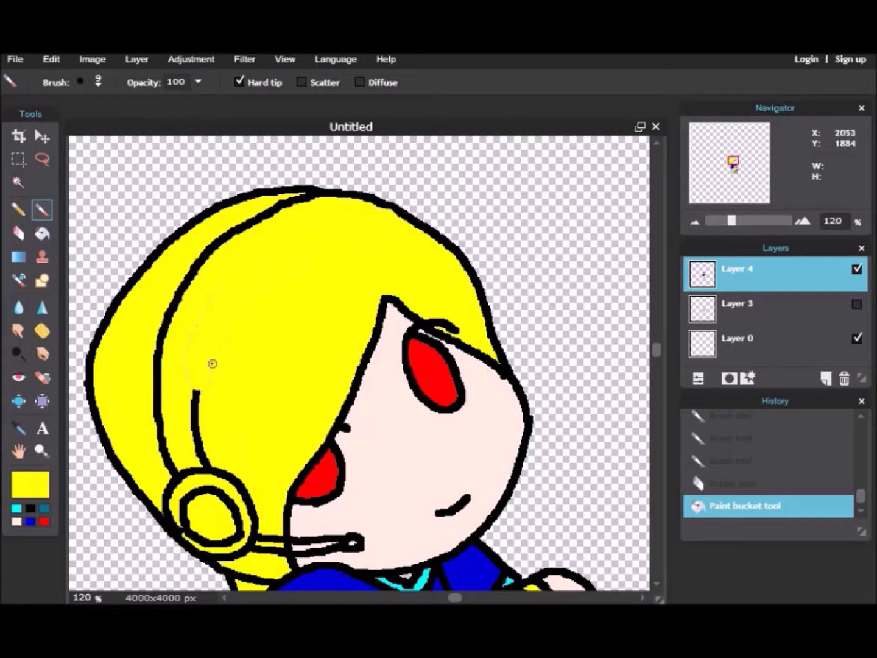
{"action": "left_click_drag", "start_coordinate": [191, 381], "coordinate": [213, 297]}
{"action": "left_click", "coordinate": [184, 377]}
{"action": "key", "text": "ctrl+z"}
{"action": "key", "text": "ctrl+z"}
Step: Redraw the headband's inner line in black, and fill the headband, ear cup ring and microphone arm solid black
{"action": "left_click", "coordinate": [30, 508]}
{"action": "mouse_move", "coordinate": [195, 395]}
{"action": "left_mouse_down"}
{"action": "mouse_move", "coordinate": [239, 286]}
{"action": "mouse_move", "coordinate": [384, 207]}
{"action": "left_mouse_up"}
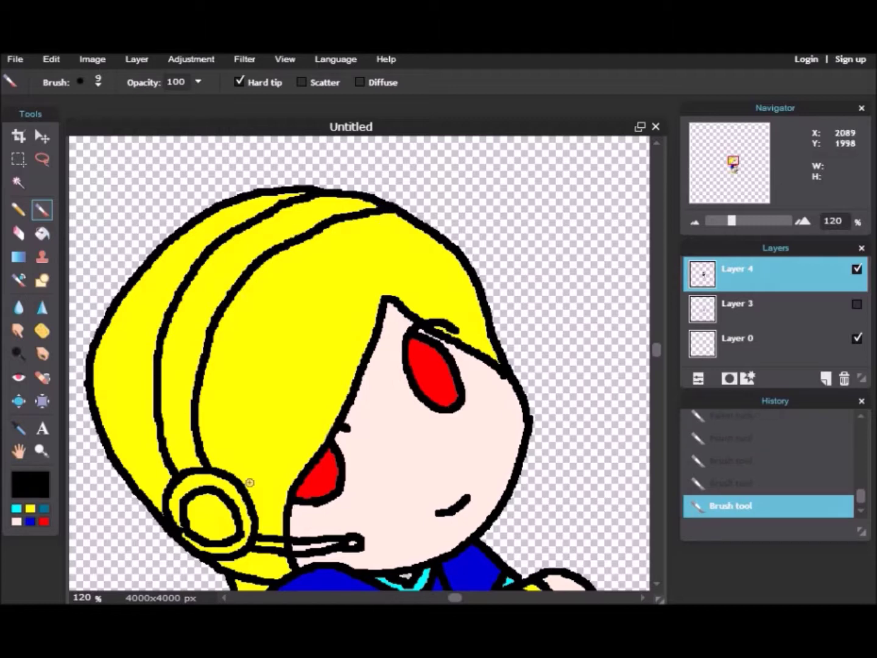
{"action": "left_click", "coordinate": [42, 233]}
{"action": "left_click", "coordinate": [191, 313]}
{"action": "left_click", "coordinate": [213, 480]}
{"action": "left_click", "coordinate": [273, 543]}
{"action": "left_click", "coordinate": [298, 545]}
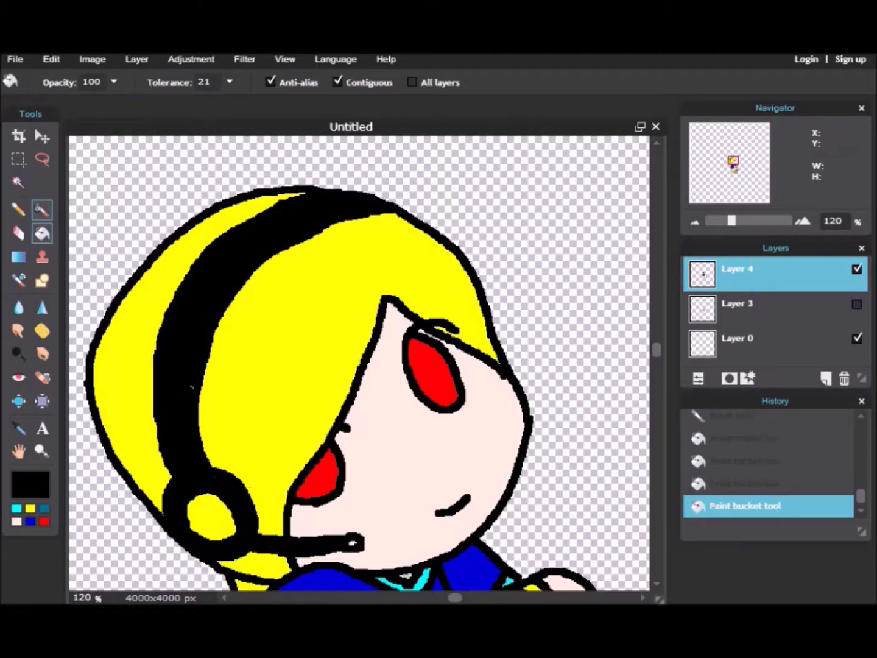
{"action": "left_click", "coordinate": [42, 210]}
{"action": "left_click", "coordinate": [192, 387]}
Step: Fill the centre of the headset's ear cup and the microphone tip with cyan
{"action": "left_click", "coordinate": [16, 508]}
{"action": "left_click", "coordinate": [42, 234]}
{"action": "left_click", "coordinate": [201, 529]}
{"action": "left_click", "coordinate": [352, 542]}
Step: Erase stray marks along the lower outer edge of the seated character's white shorts
{"action": "left_click_drag", "start_coordinate": [732, 220], "coordinate": [714, 221]}
{"action": "left_click_drag", "start_coordinate": [733, 175], "coordinate": [735, 162]}
{"action": "left_click_drag", "start_coordinate": [714, 221], "coordinate": [725, 220]}
{"action": "left_click_drag", "start_coordinate": [735, 165], "coordinate": [735, 170]}
{"action": "left_click", "coordinate": [18, 232]}
{"action": "mouse_move", "coordinate": [277, 456]}
{"action": "left_mouse_down"}
{"action": "mouse_move", "coordinate": [254, 399]}
{"action": "mouse_move", "coordinate": [291, 445]}
{"action": "mouse_move", "coordinate": [472, 464]}
{"action": "left_mouse_up"}
{"action": "scroll", "coordinate": [472, 464], "scroll_direction": "down", "scroll_amount": 4}
{"action": "scroll", "coordinate": [140, 431], "scroll_direction": "up", "scroll_amount": 8}
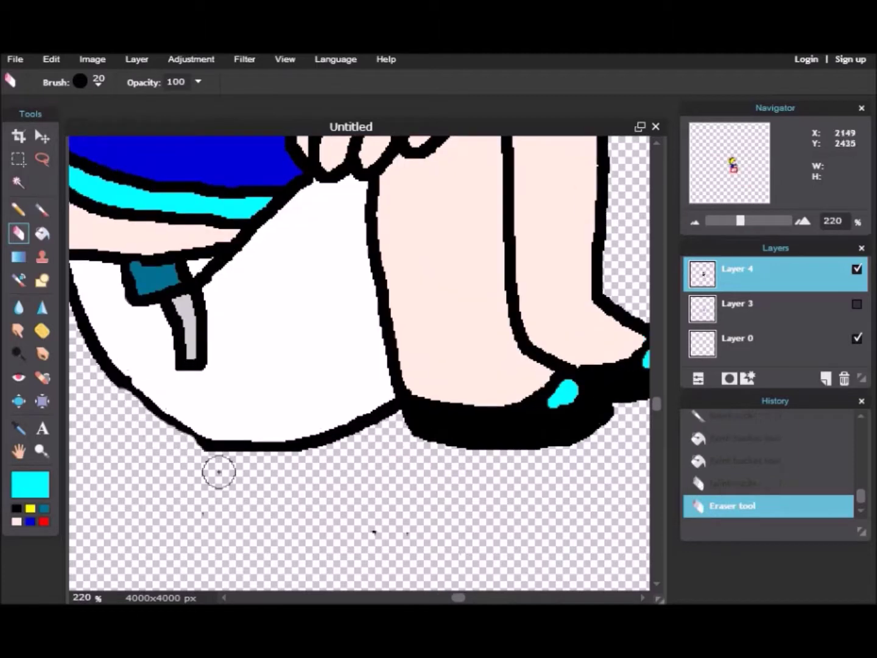
Step: Thicken the black outline along the lower back of the white shorts, undoing and redoing misplaced strokes
{"action": "key", "text": "b"}
{"action": "left_click", "coordinate": [857, 305]}
{"action": "key", "text": "ctrl+z"}
{"action": "mouse_move", "coordinate": [123, 390]}
{"action": "left_mouse_down"}
{"action": "mouse_move", "coordinate": [152, 419]}
{"action": "mouse_move", "coordinate": [140, 403]}
{"action": "mouse_move", "coordinate": [204, 449]}
{"action": "left_mouse_up"}
{"action": "left_click", "coordinate": [854, 304]}
{"action": "key", "text": "ctrl+z"}
{"action": "left_click_drag", "start_coordinate": [119, 384], "coordinate": [121, 388]}
{"action": "left_click", "coordinate": [119, 379]}
{"action": "key", "text": "ctrl+z"}
{"action": "key", "text": "ctrl+z"}
{"action": "key", "text": "ctrl+z"}
{"action": "key", "text": "ctrl+z"}
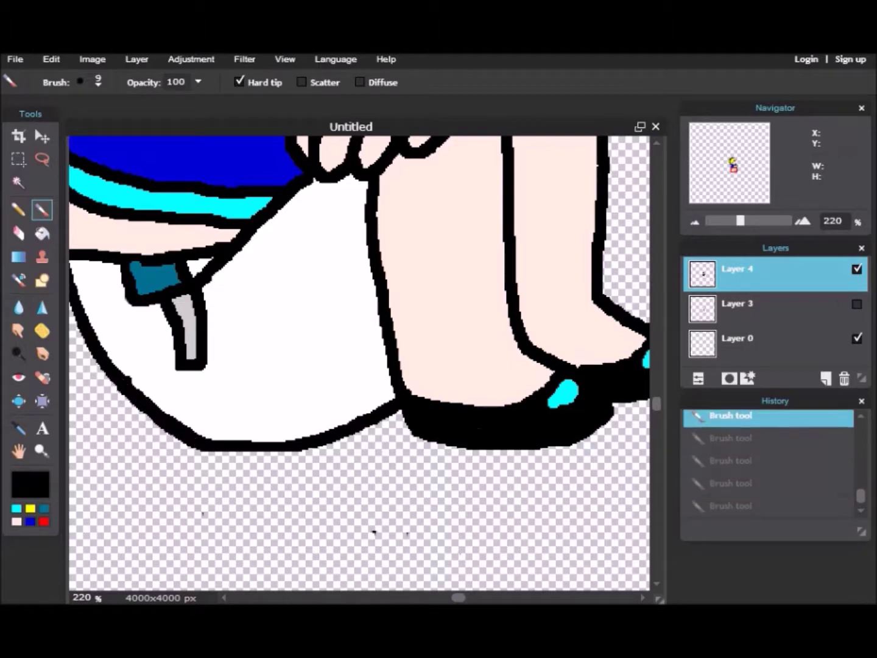
{"action": "left_click_drag", "start_coordinate": [176, 429], "coordinate": [202, 449]}
{"action": "key", "text": "ctrl+z"}
{"action": "left_click_drag", "start_coordinate": [127, 386], "coordinate": [203, 448]}
Step: Crop the canvas closely around the whole seated character, leaving a small margin on every side
{"action": "key", "text": "ctrl+0"}
{"action": "key", "text": "c"}
{"action": "left_click_drag", "start_coordinate": [270, 181], "coordinate": [492, 455]}
{"action": "key", "text": "Return"}
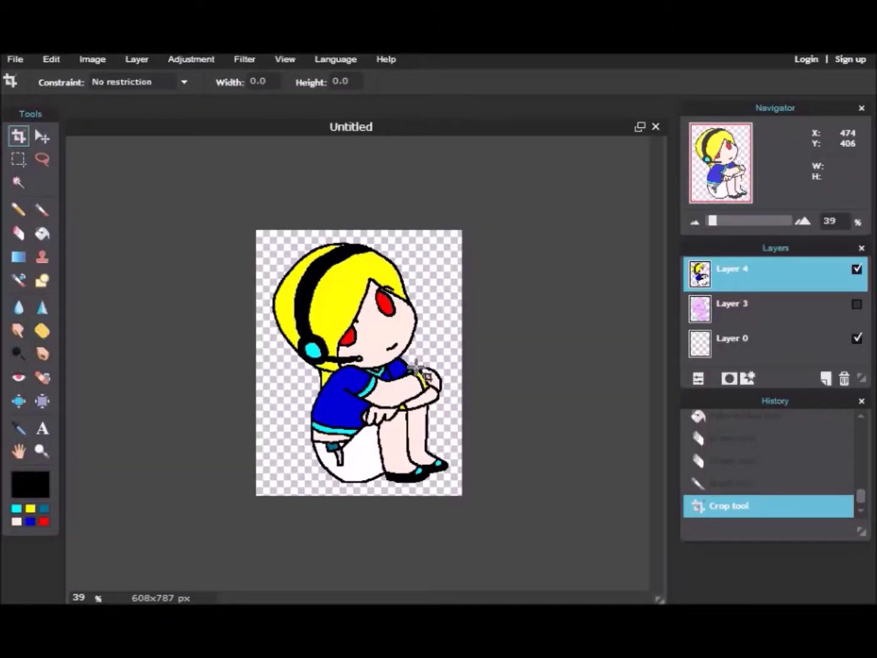
Step: Mix a pale cyan colour and fill the transparent background around the character with it
{"action": "left_click", "coordinate": [31, 484]}
{"action": "left_click", "coordinate": [277, 279]}
{"action": "left_click", "coordinate": [301, 132]}
{"action": "left_click_drag", "start_coordinate": [385, 411], "coordinate": [370, 411]}
{"action": "left_click_drag", "start_coordinate": [253, 441], "coordinate": [414, 410]}
{"action": "left_click_drag", "start_coordinate": [350, 441], "coordinate": [403, 441]}
{"action": "left_click", "coordinate": [355, 132]}
{"action": "left_click", "coordinate": [366, 281]}
{"action": "left_click", "coordinate": [334, 293]}
{"action": "left_click", "coordinate": [348, 285]}
{"action": "left_click", "coordinate": [623, 448]}
{"action": "left_click", "coordinate": [41, 233]}
{"action": "left_click", "coordinate": [281, 268]}
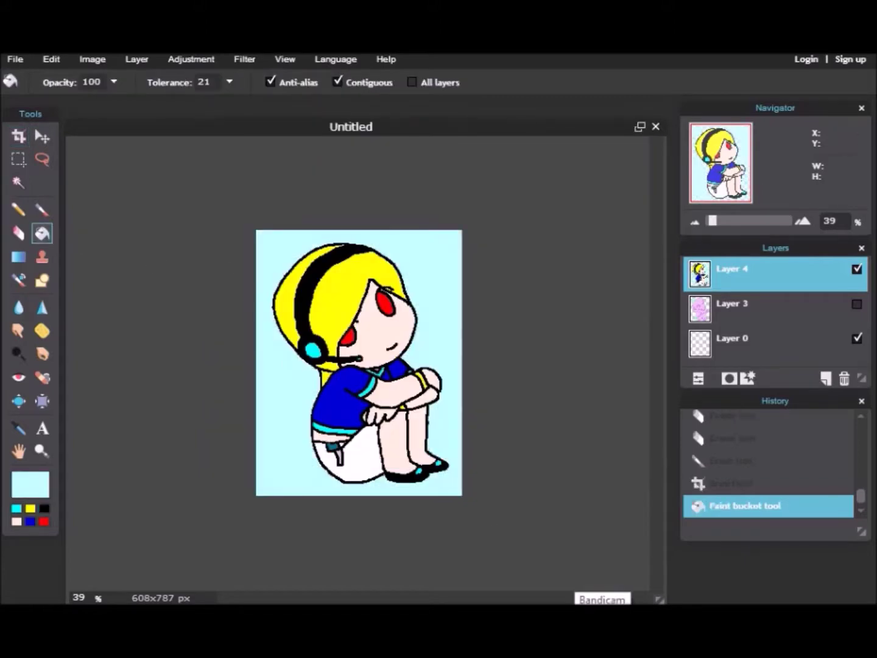
Step: Begin saving the finished drawing to the computer as a JPEG image
{"action": "left_click", "coordinate": [15, 59]}
{"action": "left_click", "coordinate": [30, 173]}
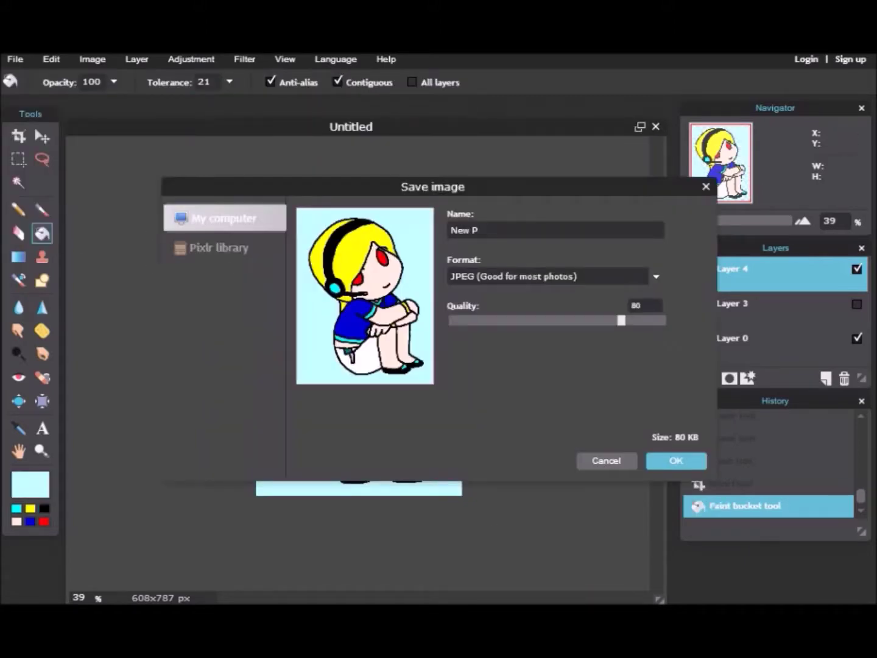